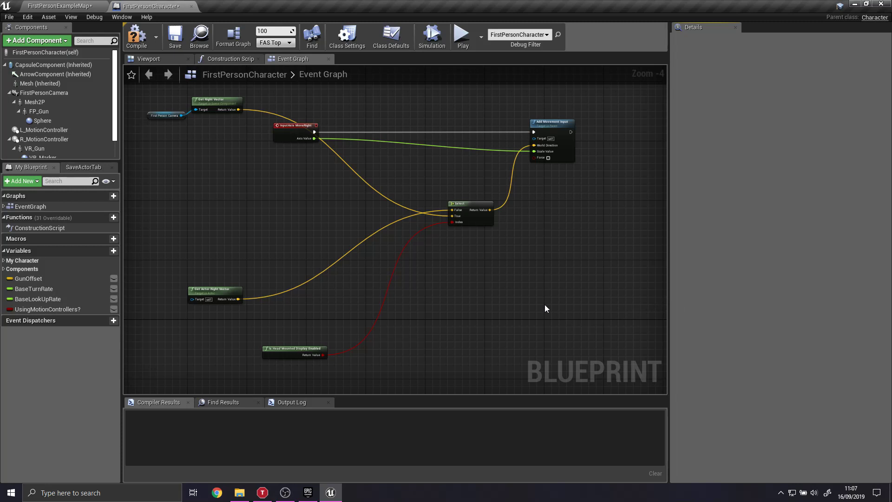
Marquee-select all the MoveRight movement nodes in the FirstPersonCharacter Event Graph
{"action": "left_click_drag", "start_coordinate": [143, 99], "coordinate": [603, 374]}
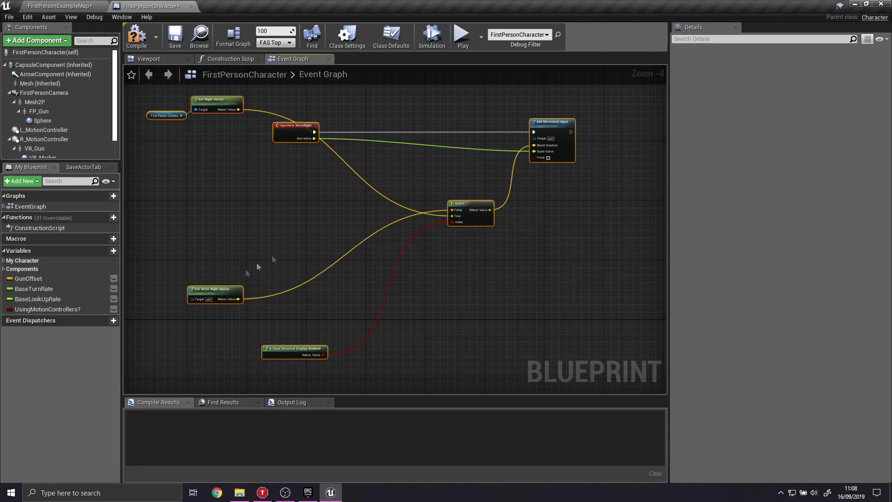
Auto-format the selected nodes with Format Graph and nudge InputAxis MoveRight up-left
{"action": "left_click", "coordinate": [235, 45]}
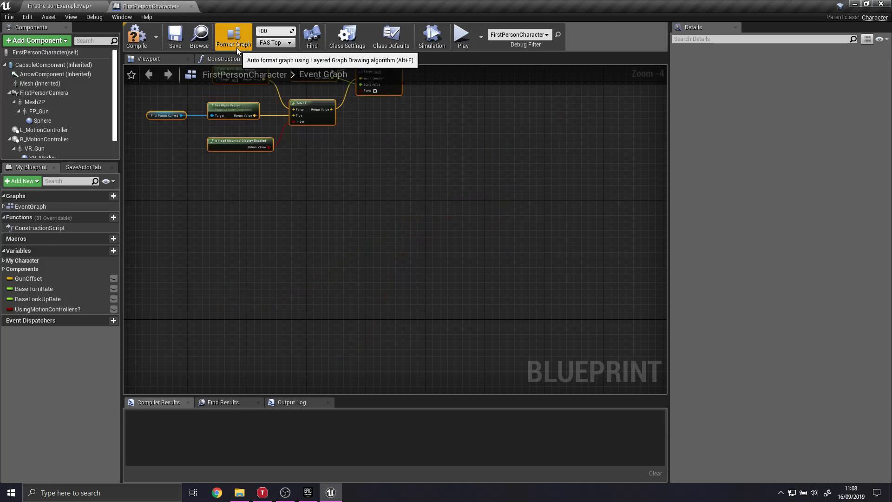
{"action": "scroll", "coordinate": [458, 224], "scroll_direction": "up", "scroll_amount": 4}
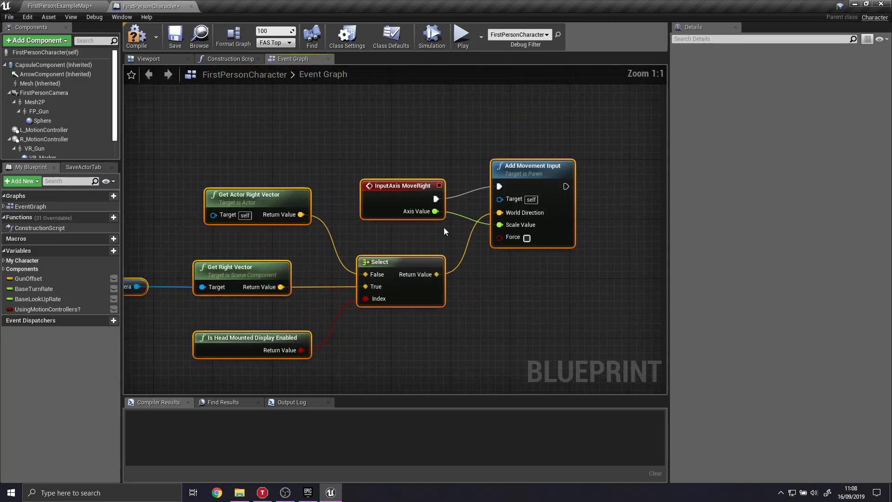
{"action": "left_click", "coordinate": [425, 201]}
{"action": "left_click", "coordinate": [490, 147]}
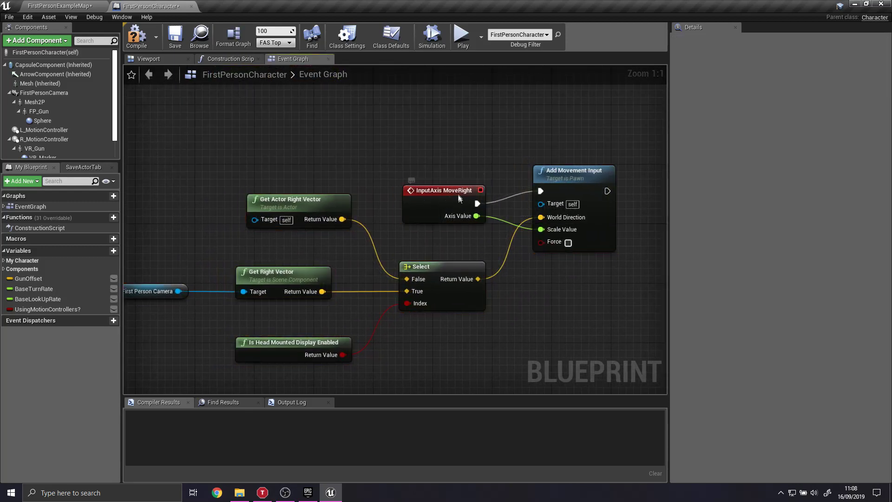
{"action": "mouse_move", "coordinate": [459, 193]}
{"action": "left_mouse_down"}
{"action": "mouse_move", "coordinate": [453, 180]}
{"action": "mouse_move", "coordinate": [463, 185]}
{"action": "left_mouse_up"}
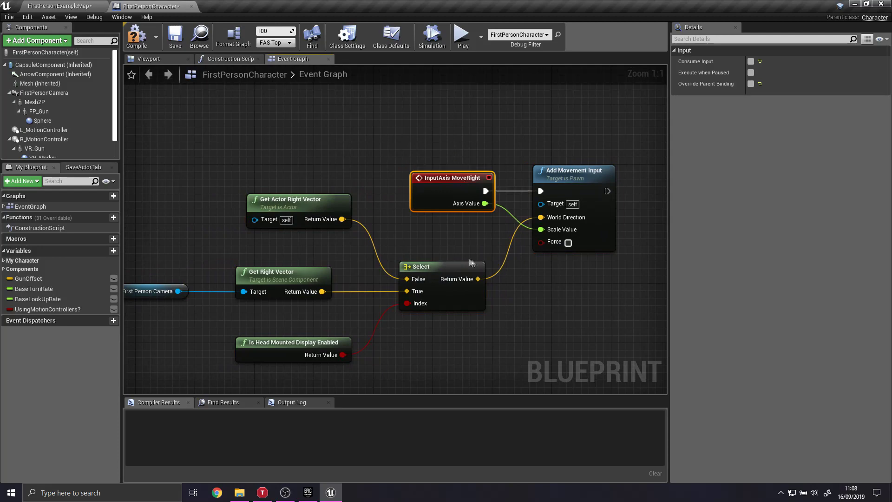
Re-centre the view and reselect all seven nodes in the graph
{"action": "right_click_drag", "start_coordinate": [468, 225], "coordinate": [484, 199]}
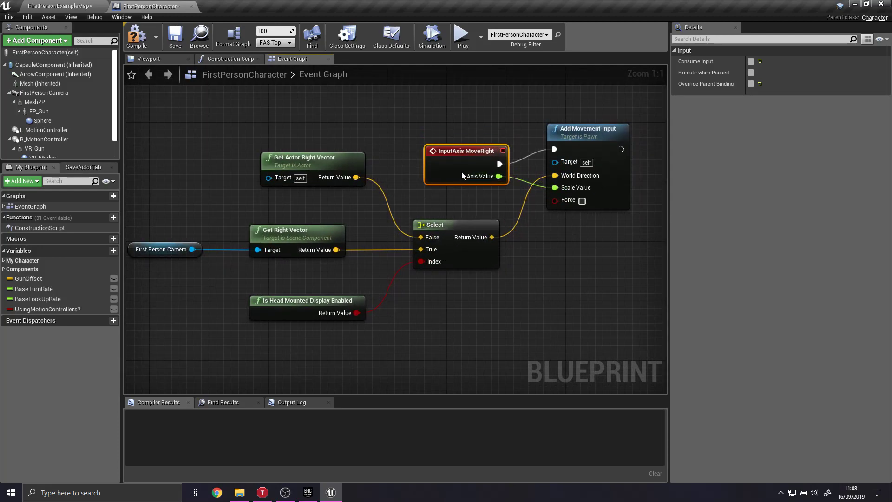
{"action": "scroll", "coordinate": [232, 116], "scroll_direction": "down", "scroll_amount": 2}
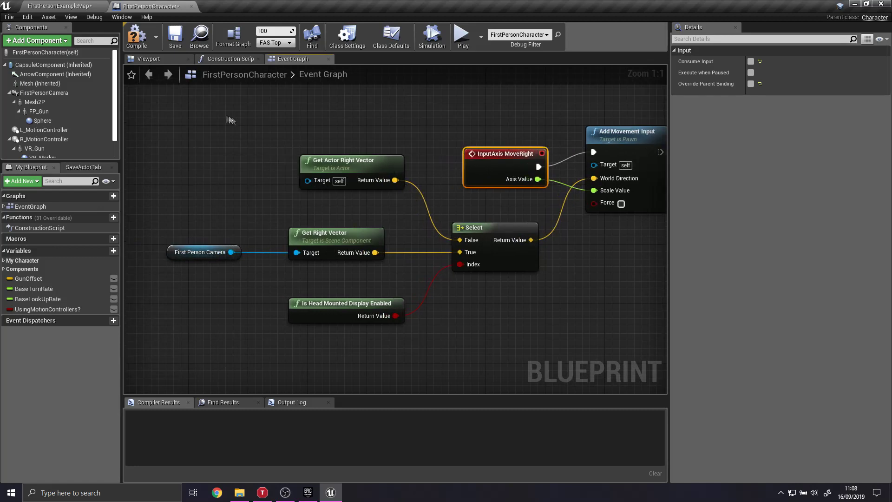
{"action": "right_click_drag", "start_coordinate": [259, 127], "coordinate": [261, 130]}
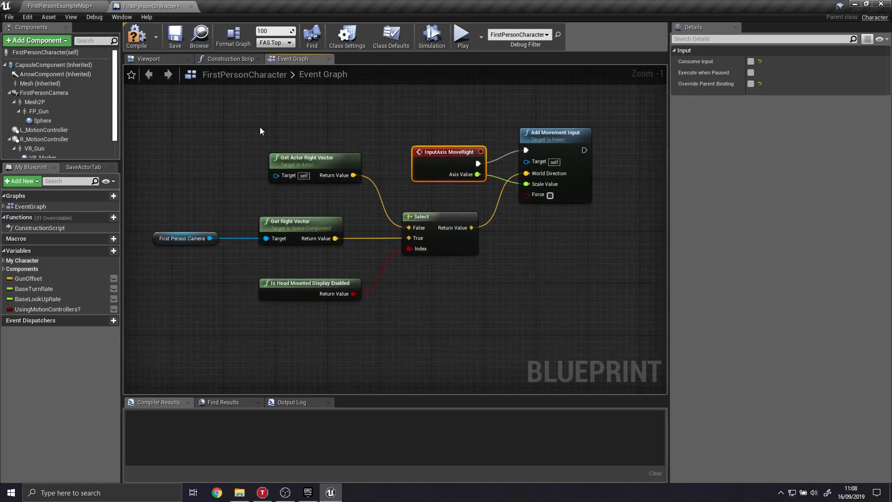
{"action": "left_click_drag", "start_coordinate": [155, 119], "coordinate": [634, 355]}
Try FAS Median and then Layer sweep alignment, reformatting the nodes after each
{"action": "left_click", "coordinate": [275, 42]}
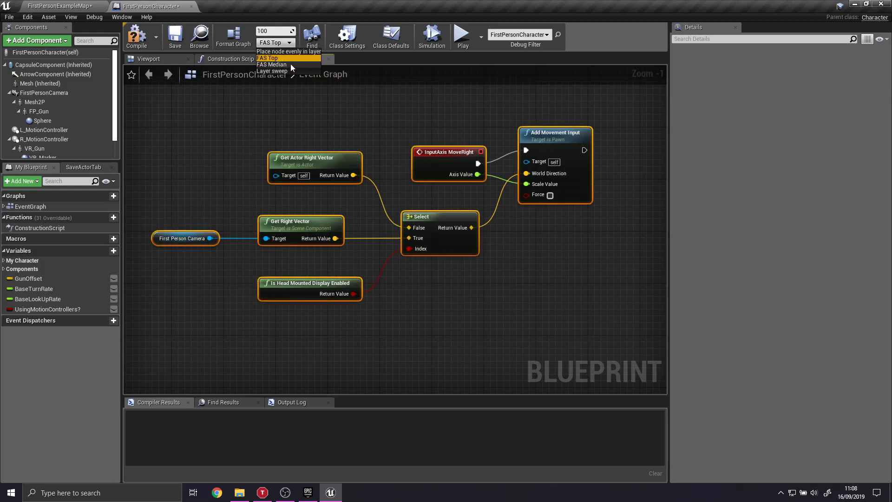
{"action": "left_click", "coordinate": [262, 54]}
{"action": "left_click", "coordinate": [233, 38]}
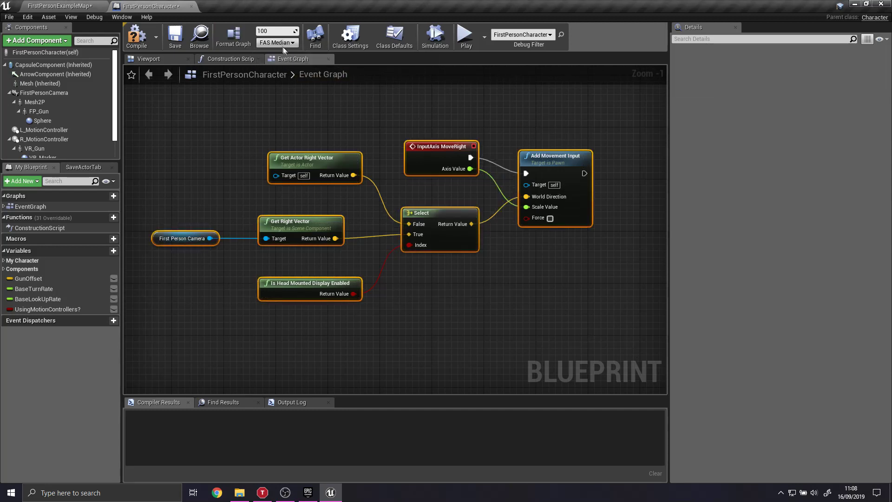
{"action": "left_click", "coordinate": [281, 43]}
{"action": "left_click", "coordinate": [297, 70]}
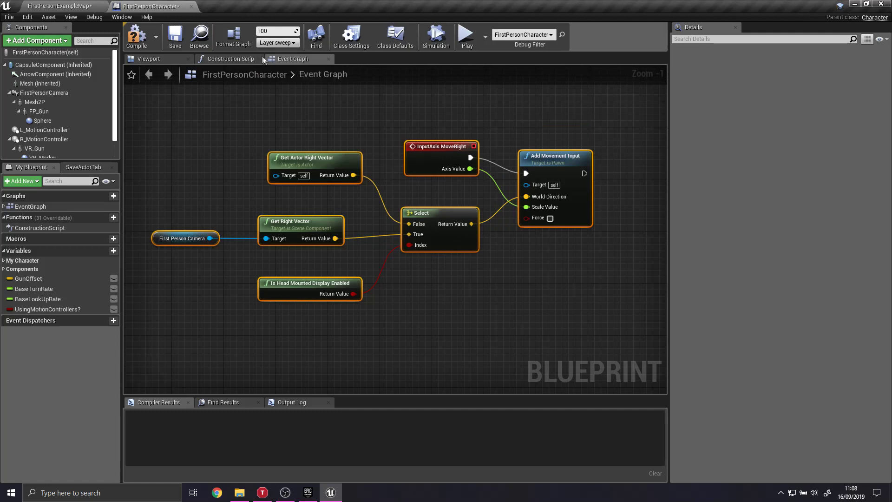
{"action": "left_click", "coordinate": [227, 46]}
Switch the alignment back to FAS Top, reformat the nodes, and select the layer spacing field
{"action": "left_click", "coordinate": [279, 43]}
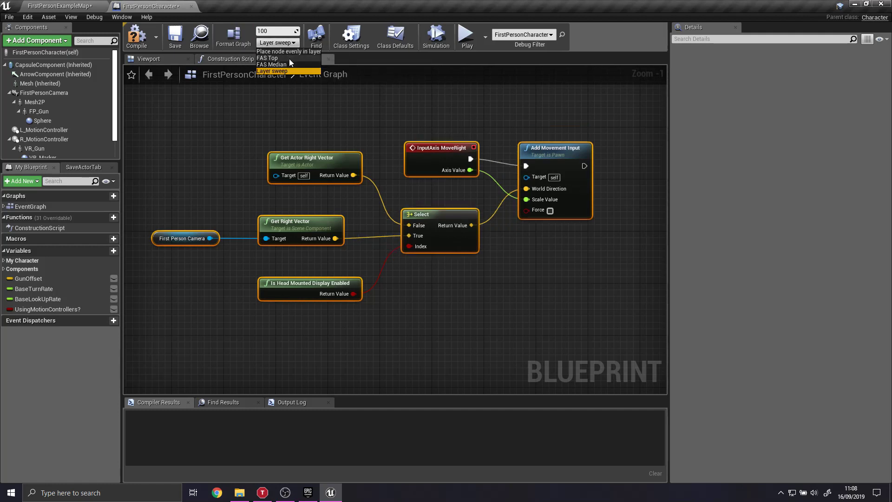
{"action": "left_click", "coordinate": [288, 59]}
{"action": "left_click", "coordinate": [232, 39]}
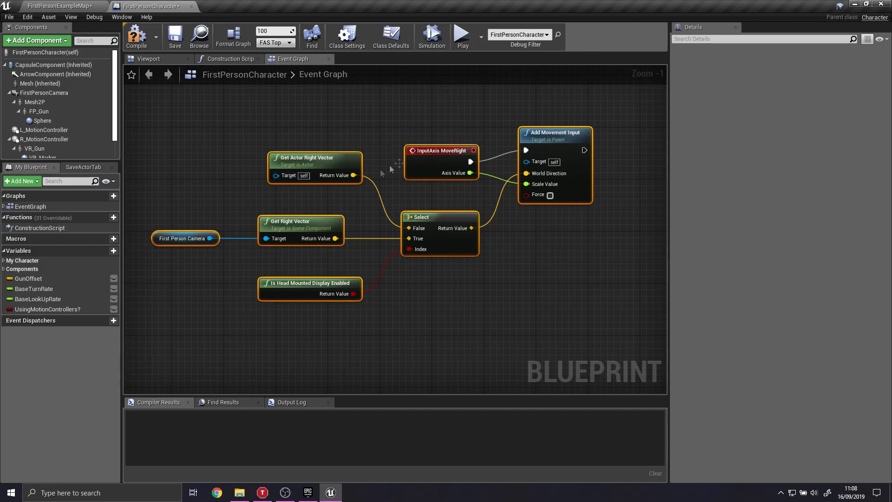
{"action": "left_click", "coordinate": [275, 32]}
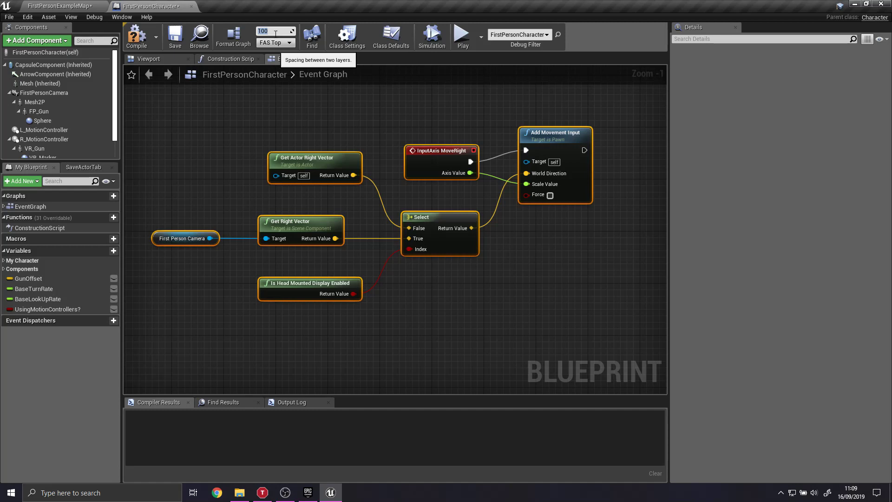
Set layer spacing to 500 and reformat all nodes to inspect the spread-out layout
{"action": "type", "text": "500"}
{"action": "left_click", "coordinate": [279, 108]}
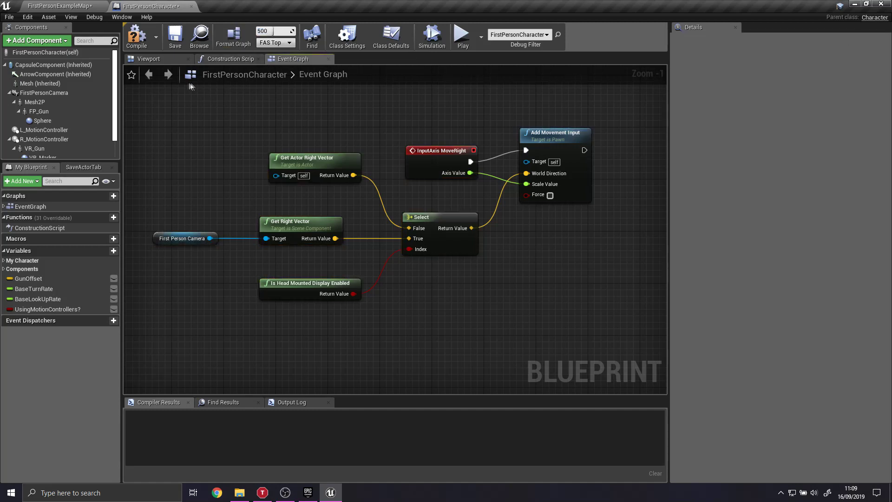
{"action": "left_click_drag", "start_coordinate": [190, 87], "coordinate": [355, 131]}
{"action": "key", "text": "ctrl+a"}
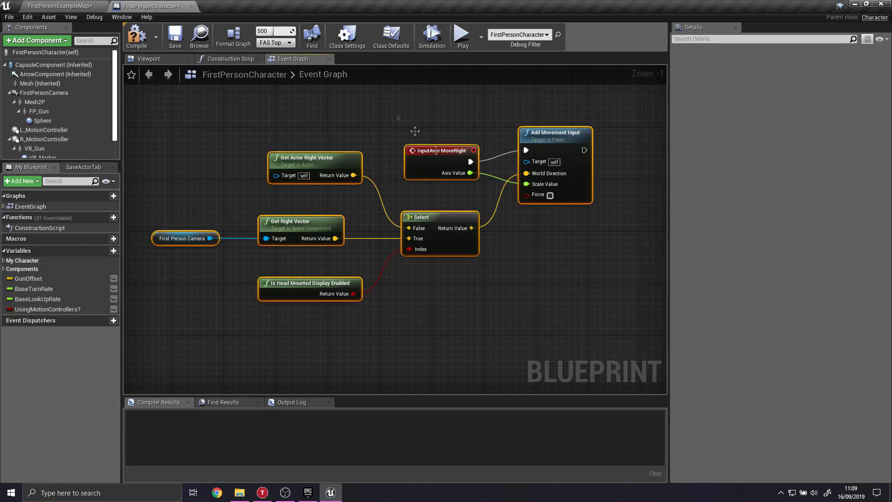
{"action": "left_click", "coordinate": [218, 43]}
{"action": "scroll", "coordinate": [396, 235], "scroll_direction": "down", "scroll_amount": 4}
{"action": "scroll", "coordinate": [409, 254], "scroll_direction": "up", "scroll_amount": 3}
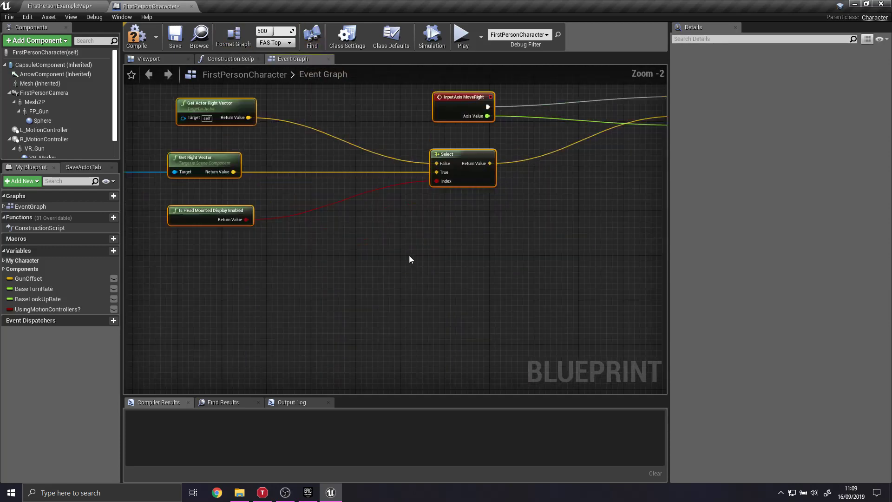
{"action": "right_click_drag", "start_coordinate": [409, 259], "coordinate": [400, 232]}
{"action": "scroll", "coordinate": [401, 232], "scroll_direction": "down", "scroll_amount": 3}
Reset layer spacing to 100 and reformat the central nodes
{"action": "left_click_drag", "start_coordinate": [227, 136], "coordinate": [511, 262]}
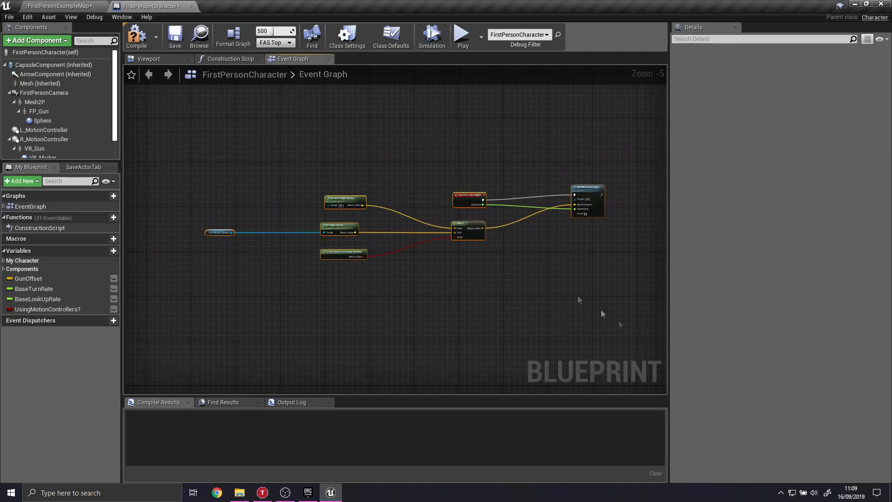
{"action": "left_click", "coordinate": [269, 32]}
{"action": "type", "text": "1"}
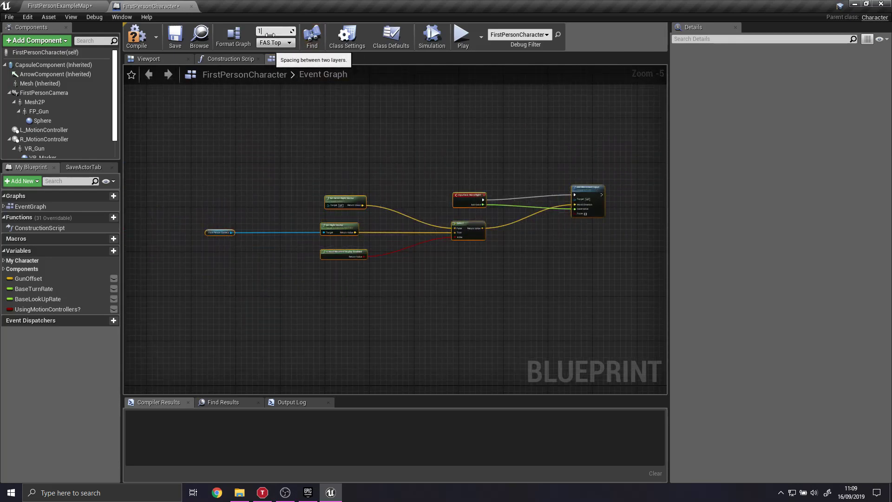
{"action": "type", "text": "00"}
{"action": "left_click", "coordinate": [230, 38]}
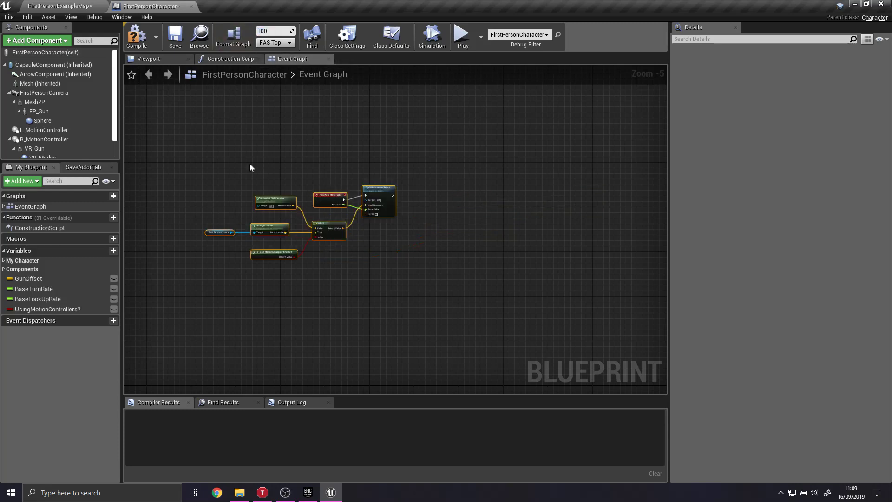
{"action": "scroll", "coordinate": [291, 165], "scroll_direction": "up", "scroll_amount": 4}
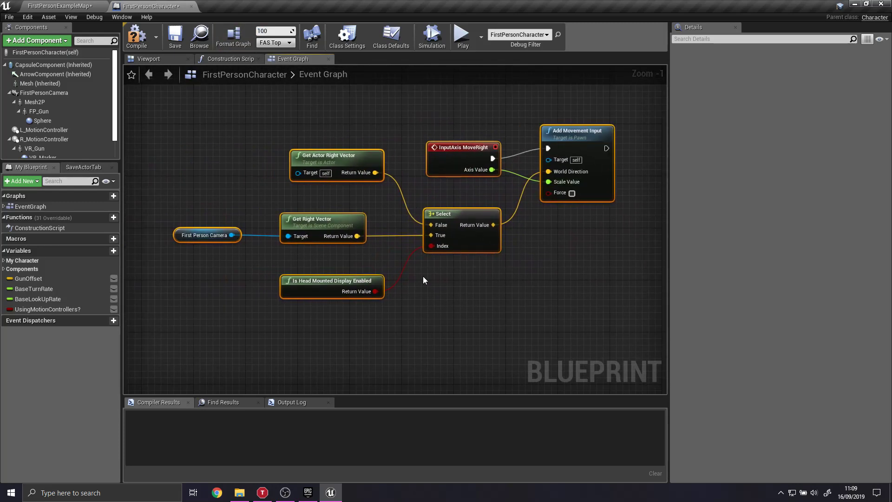
Re-arrange the nodes with FAS Median alignment
{"action": "left_click", "coordinate": [284, 43]}
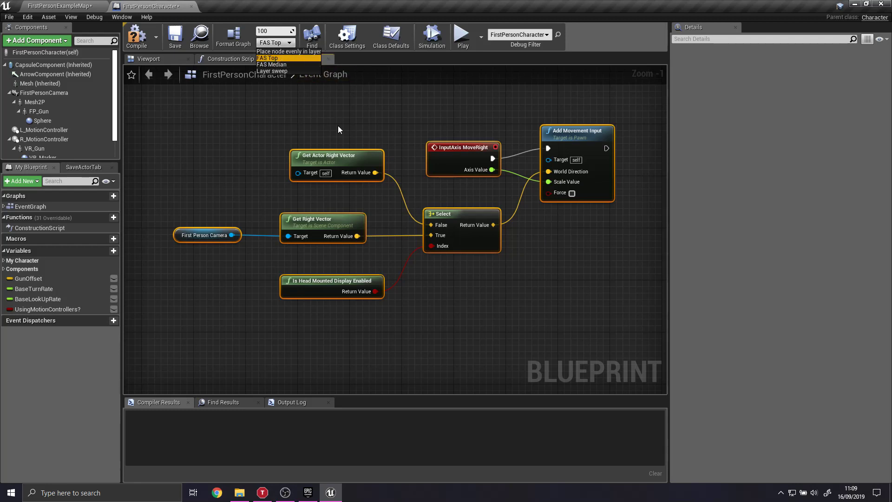
{"action": "left_click", "coordinate": [272, 64]}
{"action": "left_click", "coordinate": [234, 45]}
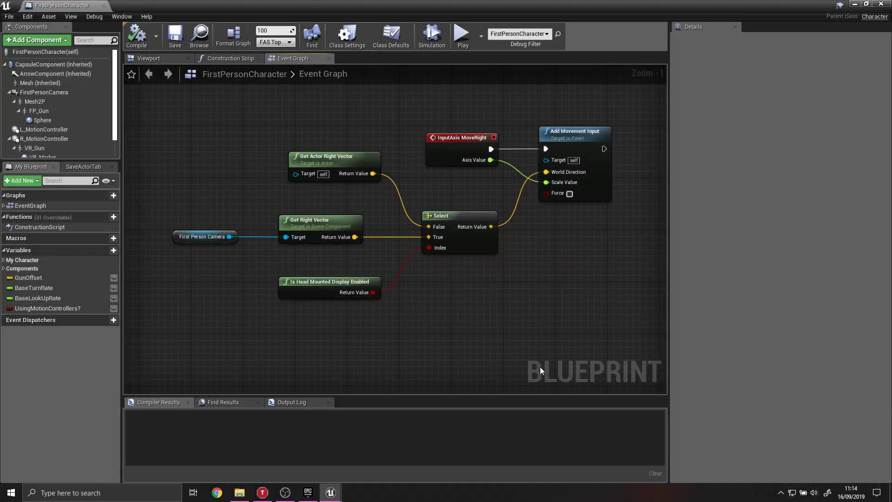
Wrap the selected nodes in a comment box with C and reposition it in view
{"action": "left_click_drag", "start_coordinate": [168, 112], "coordinate": [616, 350]}
{"action": "right_click_drag", "start_coordinate": [471, 291], "coordinate": [452, 304]}
{"action": "right_click_drag", "start_coordinate": [548, 284], "coordinate": [562, 256]}
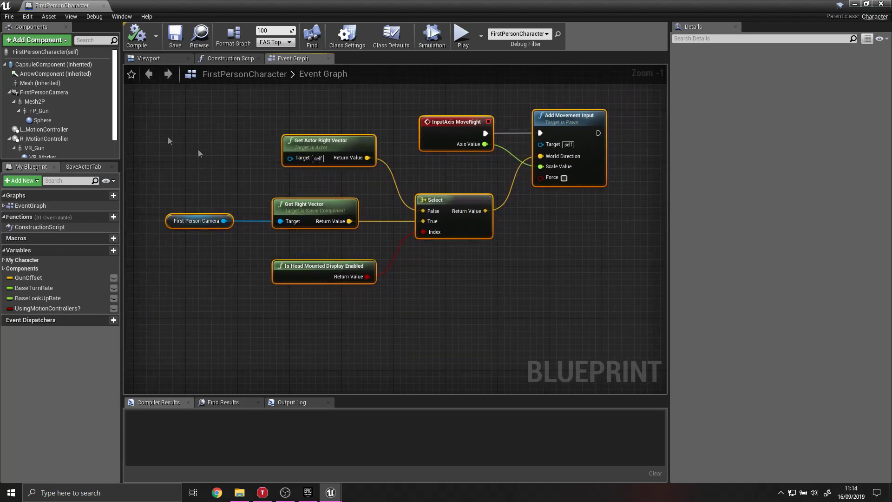
{"action": "key", "text": "c"}
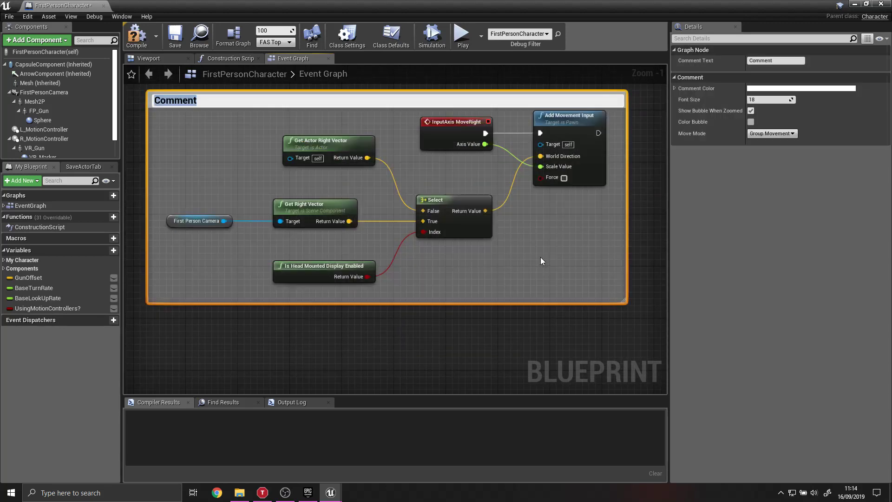
{"action": "left_click_drag", "start_coordinate": [368, 95], "coordinate": [441, 135]}
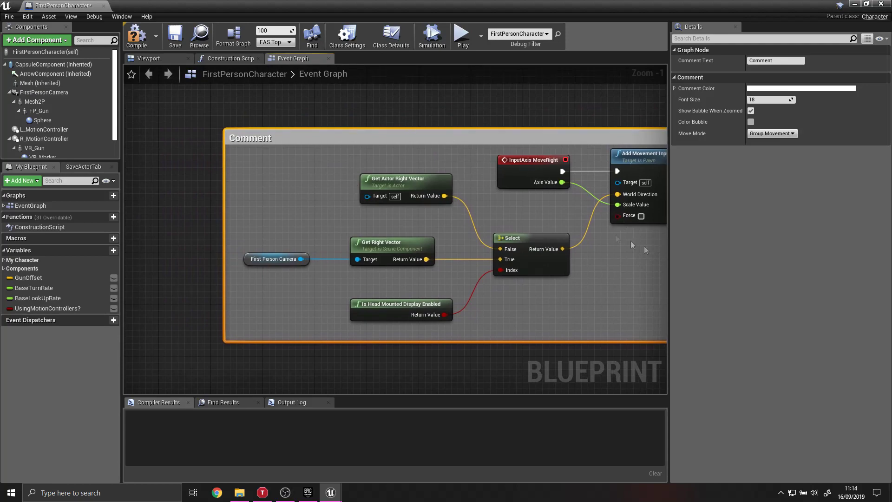
{"action": "mouse_move", "coordinate": [644, 246]}
{"action": "right_mouse_down"}
{"action": "mouse_move", "coordinate": [439, 187]}
{"action": "mouse_move", "coordinate": [609, 241]}
{"action": "mouse_move", "coordinate": [647, 236]}
{"action": "right_mouse_up"}
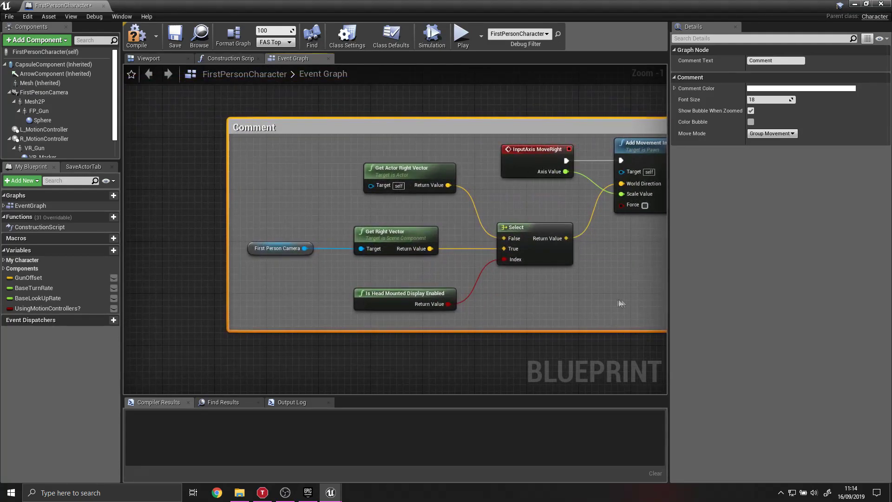
{"action": "right_click_drag", "start_coordinate": [622, 304], "coordinate": [387, 210]}
{"action": "right_click_drag", "start_coordinate": [411, 268], "coordinate": [632, 268]}
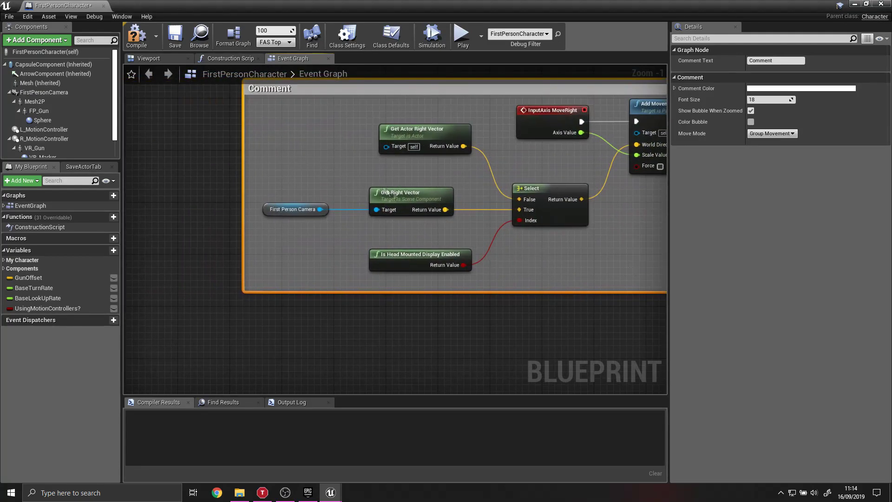
{"action": "right_click_drag", "start_coordinate": [389, 193], "coordinate": [442, 221]}
Rename the comment title to 'eawrfs' and try resizing the box from its corner
{"action": "double_click", "coordinate": [324, 117]}
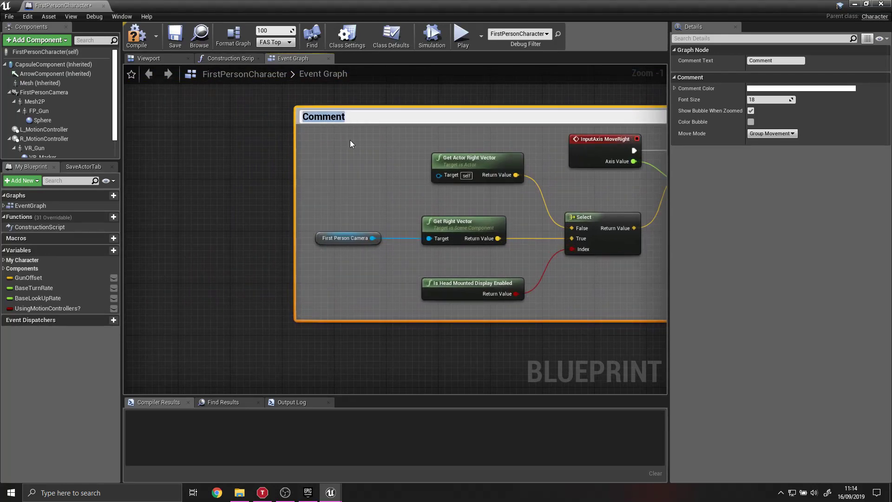
{"action": "type", "text": "eawrfs"}
{"action": "left_click", "coordinate": [246, 172]}
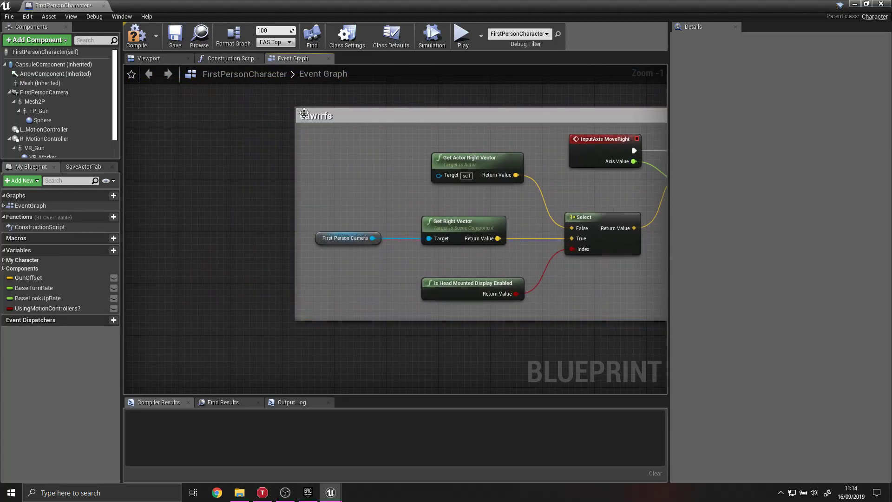
{"action": "mouse_move", "coordinate": [296, 108]}
{"action": "left_mouse_down"}
{"action": "mouse_move", "coordinate": [262, 93]}
{"action": "mouse_move", "coordinate": [321, 116]}
{"action": "mouse_move", "coordinate": [289, 117]}
{"action": "mouse_move", "coordinate": [308, 108]}
{"action": "left_mouse_up"}
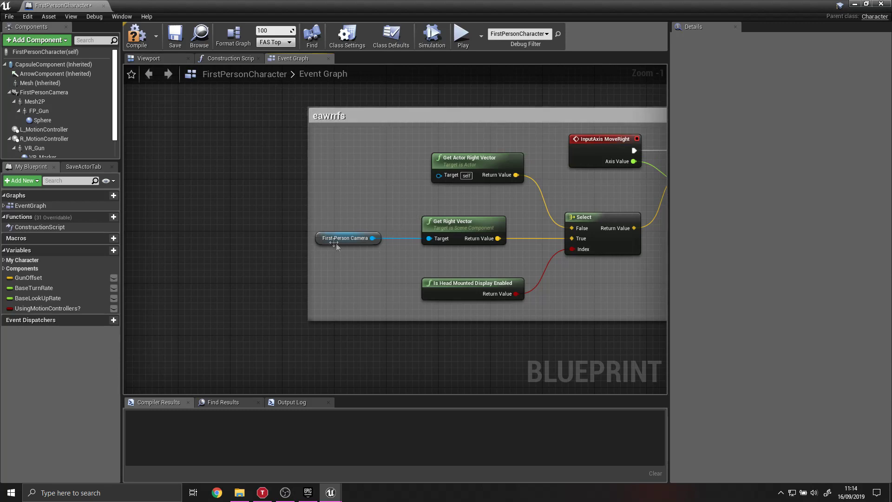
Reposition the Is Head Mounted Display Enabled node, then marquee-select all seven movement nodes
{"action": "scroll", "coordinate": [459, 360], "scroll_direction": "down", "scroll_amount": 1}
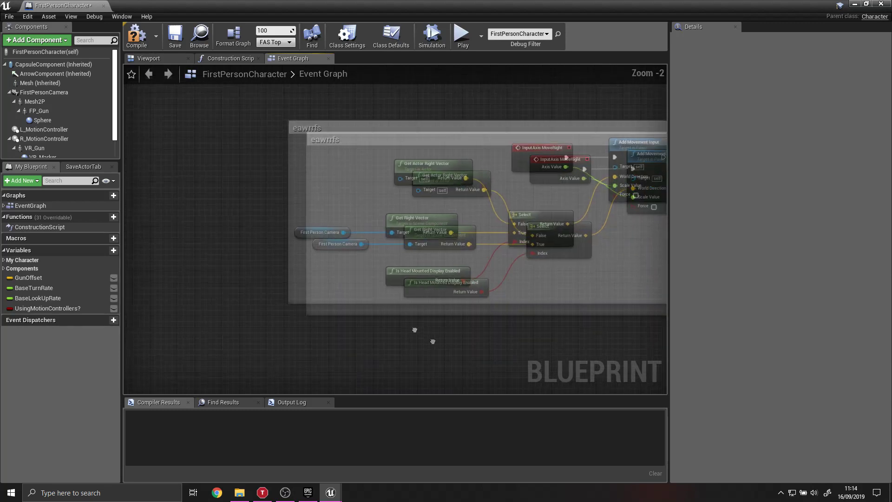
{"action": "left_click_drag", "start_coordinate": [390, 246], "coordinate": [359, 351]}
{"action": "right_click_drag", "start_coordinate": [497, 336], "coordinate": [412, 233]}
{"action": "scroll", "coordinate": [321, 256], "scroll_direction": "up", "scroll_amount": 2}
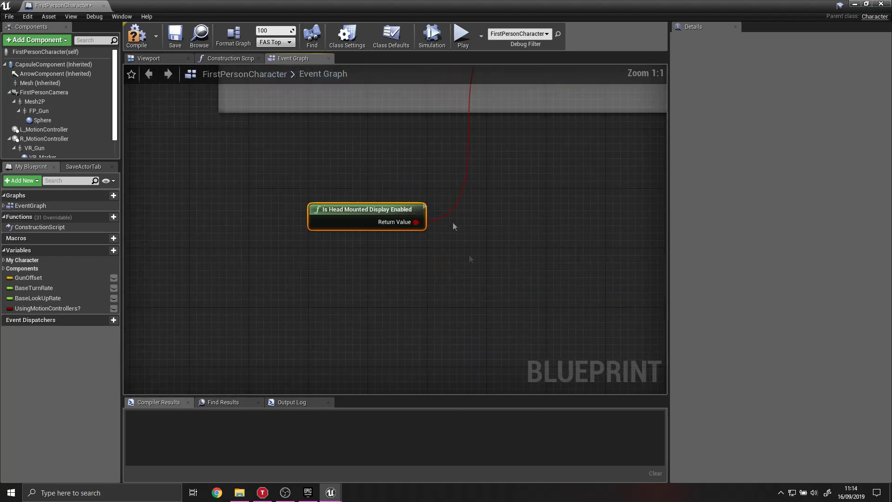
{"action": "right_click_drag", "start_coordinate": [458, 298], "coordinate": [411, 175]}
{"action": "left_click_drag", "start_coordinate": [309, 255], "coordinate": [331, 111]}
{"action": "right_click_drag", "start_coordinate": [331, 111], "coordinate": [365, 287]}
{"action": "left_click_drag", "start_coordinate": [343, 251], "coordinate": [351, 228]}
{"action": "scroll", "coordinate": [489, 242], "scroll_direction": "down", "scroll_amount": 1}
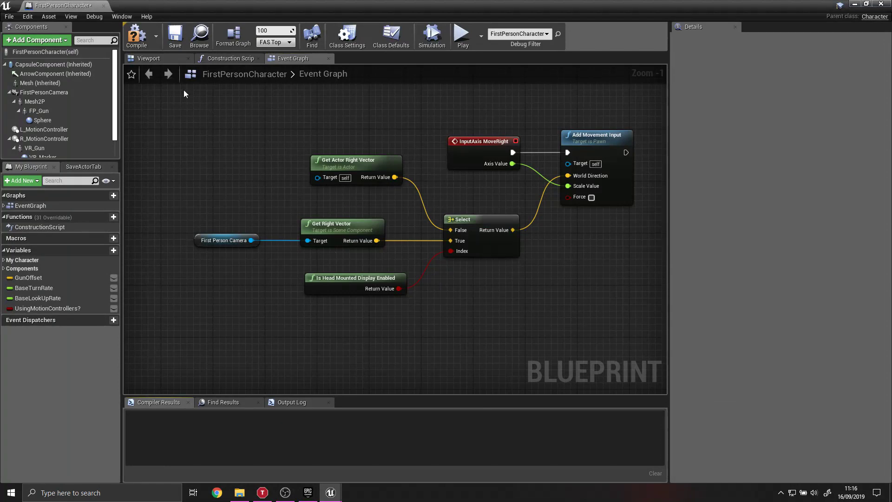
{"action": "left_click_drag", "start_coordinate": [184, 94], "coordinate": [652, 367]}
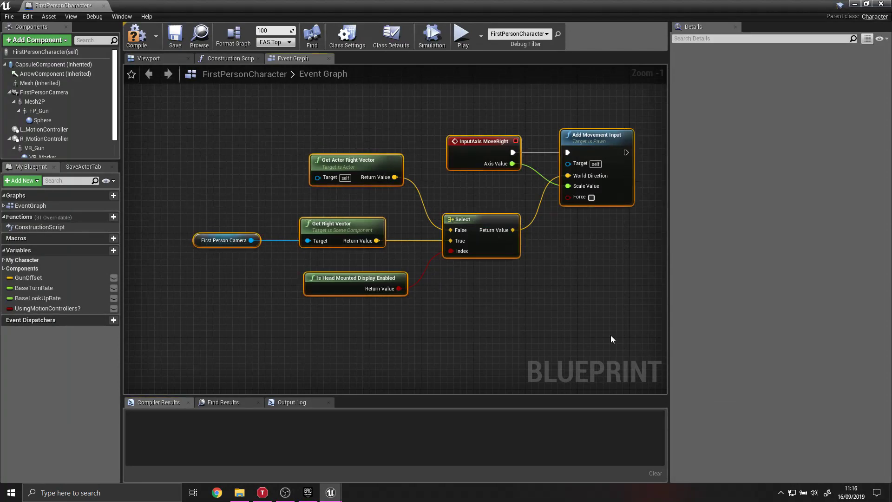
Wrap the seven nodes in a new comment titled 'sdfuhsodguh'
{"action": "key", "text": "c"}
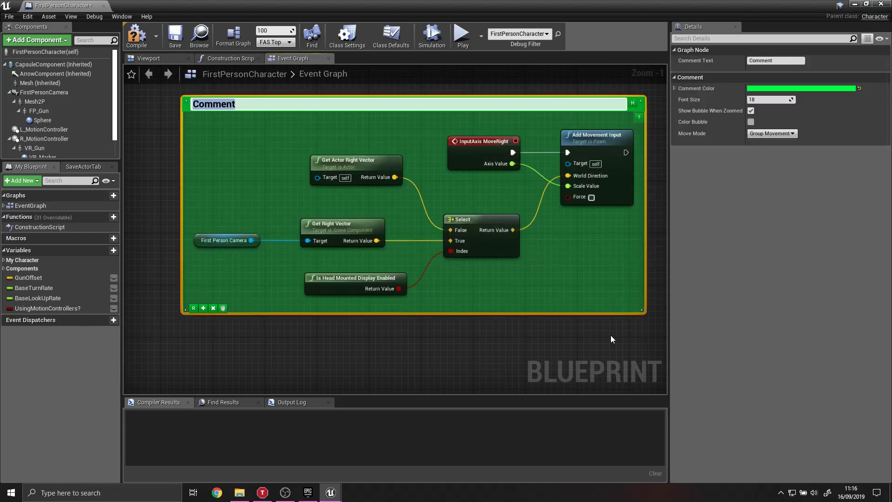
{"action": "type", "text": "sdfuhsodguh"}
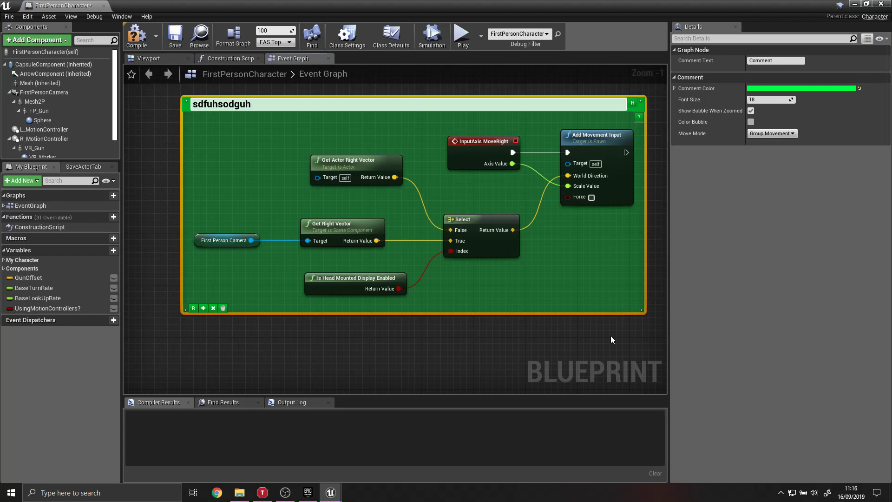
{"action": "left_click", "coordinate": [593, 334]}
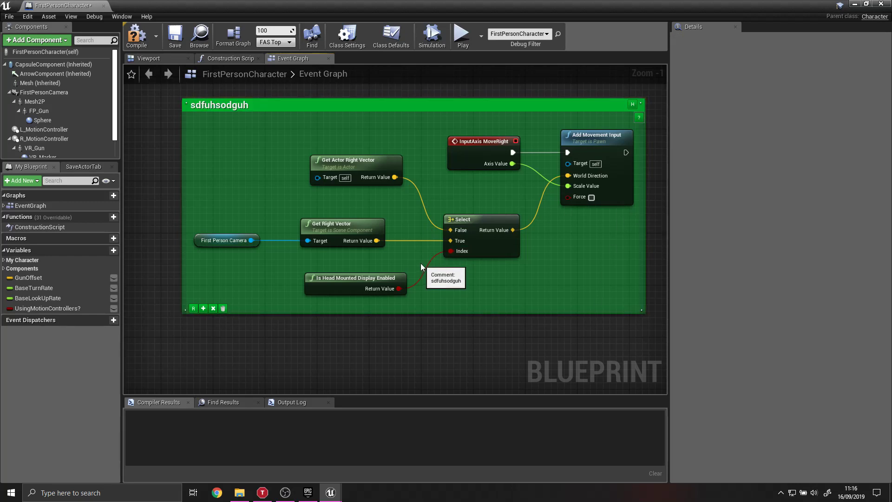
Randomize the comment's colour four times
{"action": "left_click", "coordinate": [639, 117]}
{"action": "left_click", "coordinate": [639, 117]}
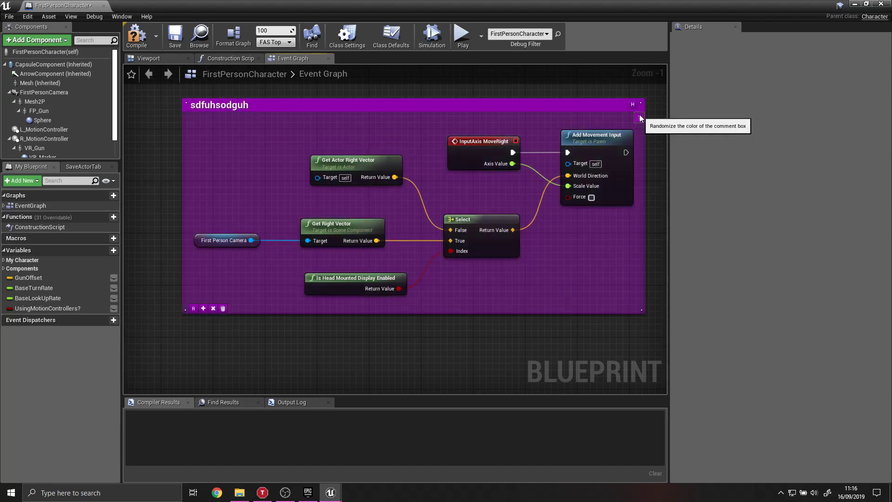
{"action": "left_click", "coordinate": [639, 116]}
{"action": "left_click", "coordinate": [639, 116]}
{"action": "left_click", "coordinate": [639, 117]}
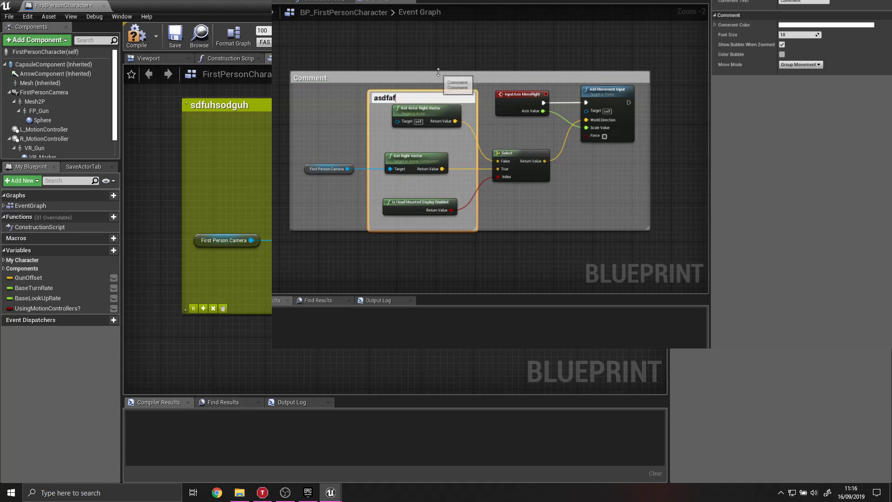
Pick and apply a magenta colour for the comment from the colour picker
{"action": "left_click", "coordinate": [817, 26]}
{"action": "left_click_drag", "start_coordinate": [696, 104], "coordinate": [724, 116]}
{"action": "left_click", "coordinate": [762, 224]}
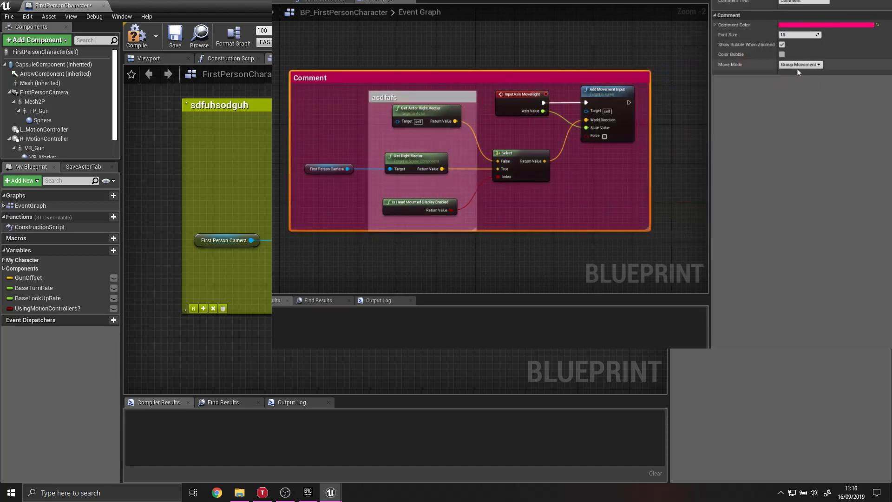
Toggle the comment's move mode to Comment and back to Group Movement, then nudge it down
{"action": "left_click", "coordinate": [799, 64]}
{"action": "left_click", "coordinate": [789, 77]}
{"action": "left_click", "coordinate": [792, 65]}
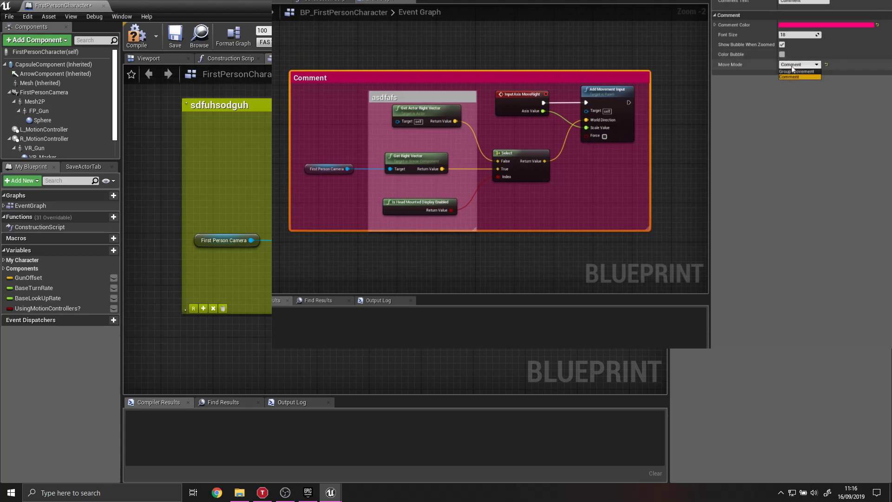
{"action": "left_click", "coordinate": [796, 71]}
{"action": "left_click_drag", "start_coordinate": [591, 79], "coordinate": [591, 83]}
Recolour the inner comment green, then randomize the comment colour three more times
{"action": "left_click", "coordinate": [424, 98]}
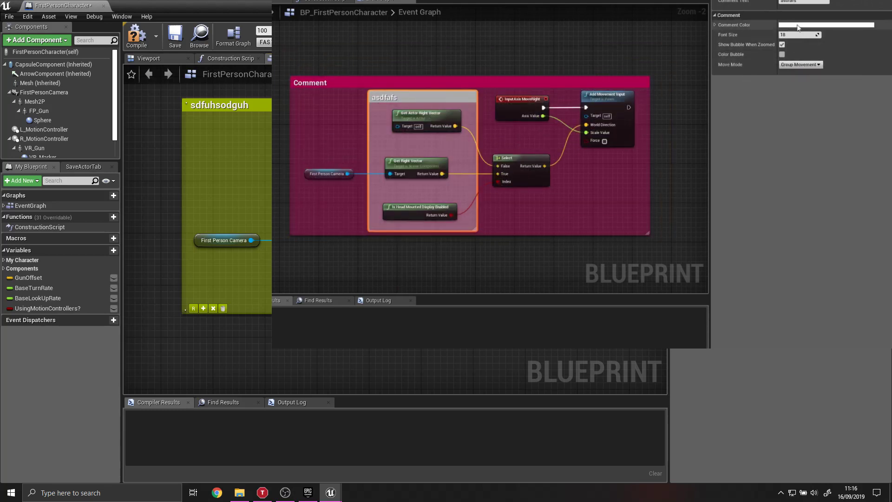
{"action": "left_click", "coordinate": [827, 25]}
{"action": "left_click", "coordinate": [659, 88]}
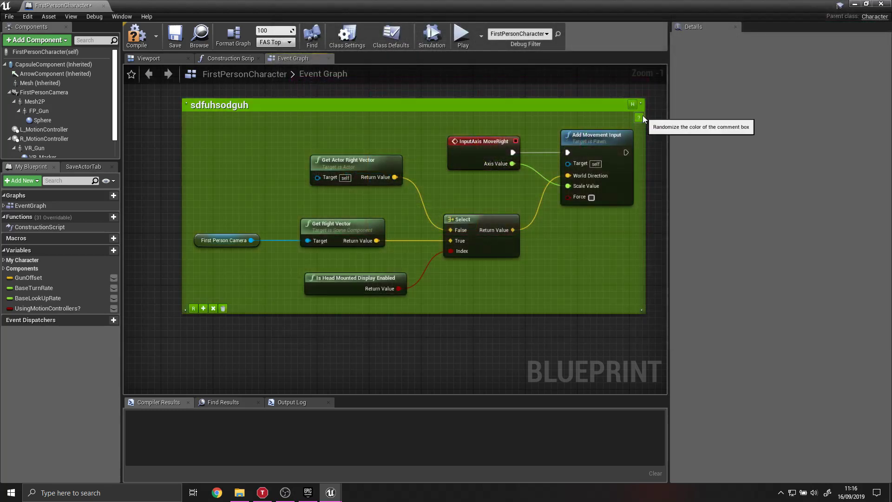
{"action": "left_click", "coordinate": [640, 119]}
{"action": "left_click", "coordinate": [639, 118]}
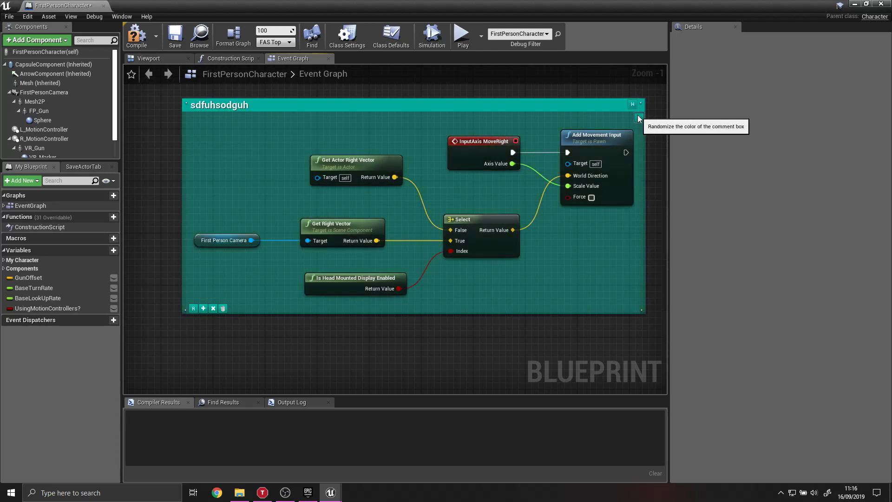
{"action": "left_click", "coordinate": [639, 118]}
Collapse and re-expand the comment several times with its H button, ending fully expanded
{"action": "left_click", "coordinate": [632, 105]}
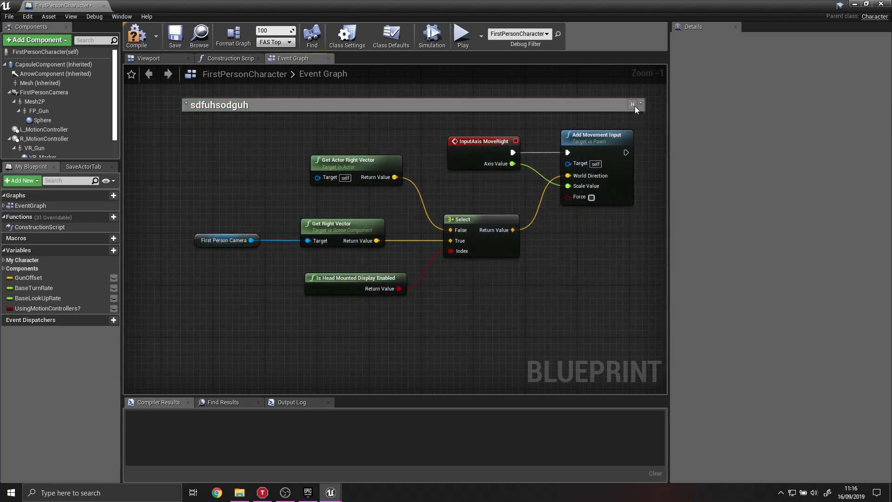
{"action": "left_click", "coordinate": [633, 104]}
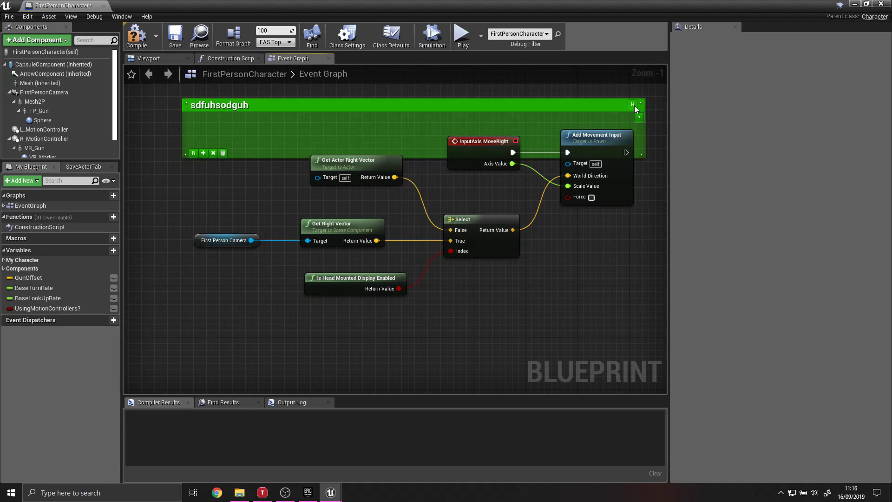
{"action": "left_click", "coordinate": [633, 104]}
{"action": "left_click", "coordinate": [633, 105]}
{"action": "left_click", "coordinate": [614, 102]}
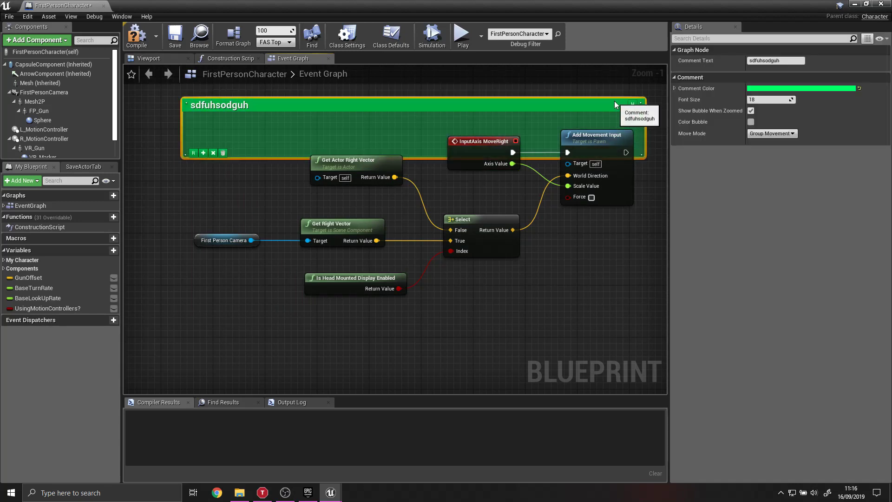
{"action": "left_click", "coordinate": [632, 104]}
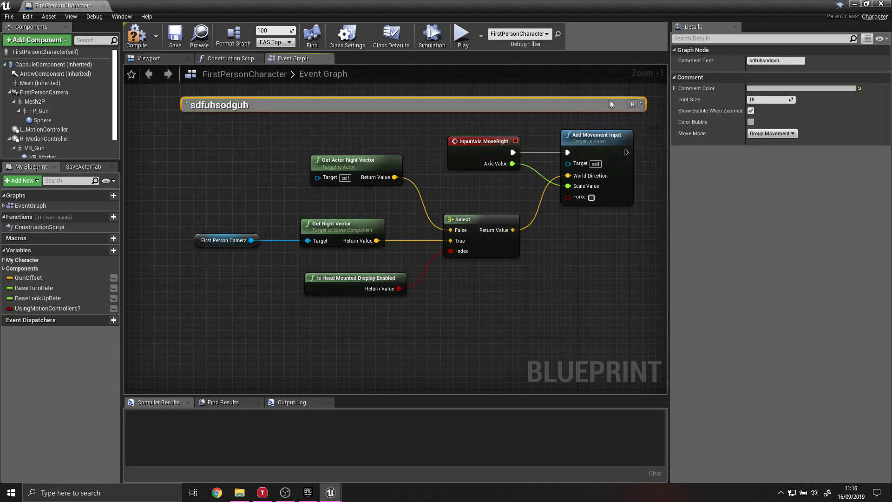
{"action": "left_click", "coordinate": [633, 104]}
Delete the old comment and wrap all movement nodes in a new comment titled 'asfdfsd'
{"action": "key", "text": "Delete"}
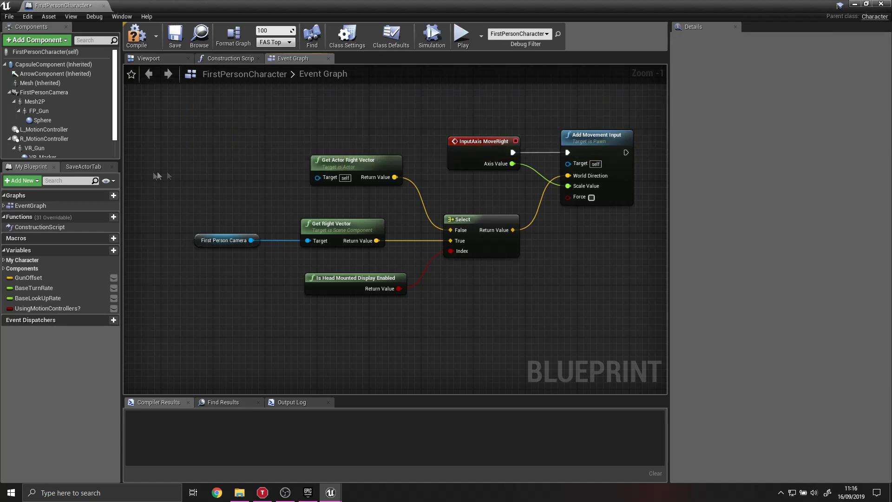
{"action": "left_click_drag", "start_coordinate": [213, 98], "coordinate": [627, 308]}
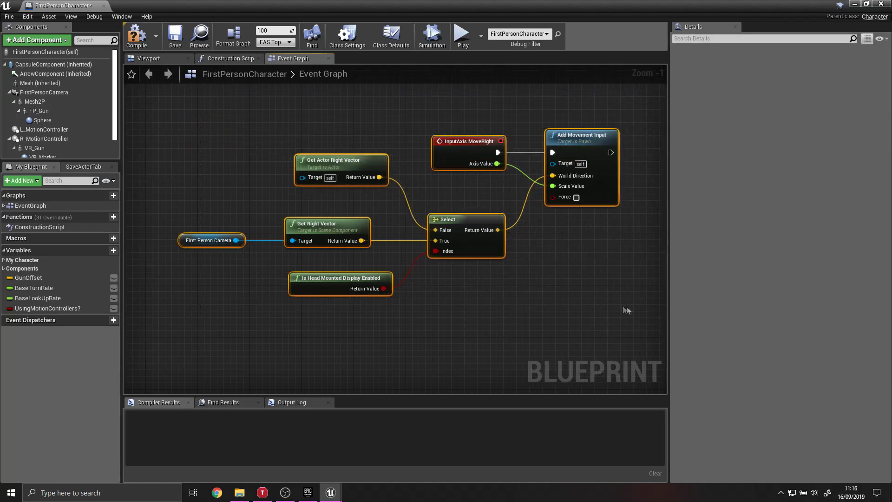
{"action": "key", "text": "c"}
{"action": "type", "text": "asfdfsd"}
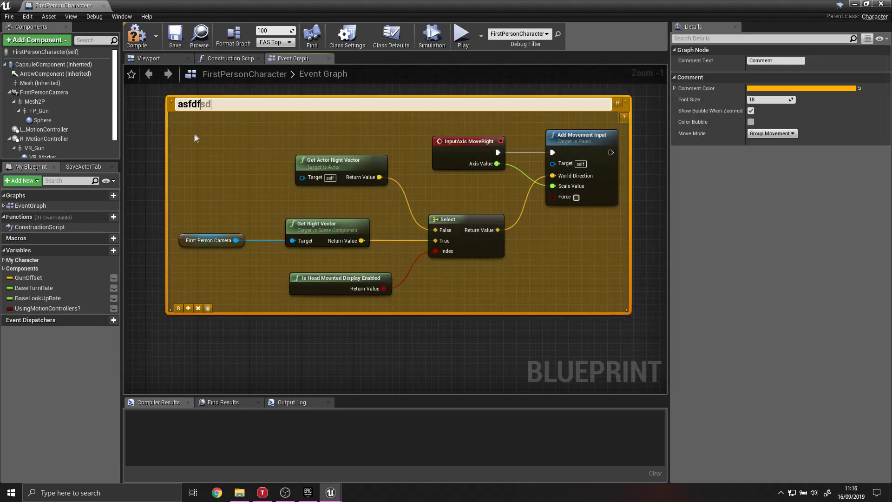
{"action": "left_click", "coordinate": [138, 180]}
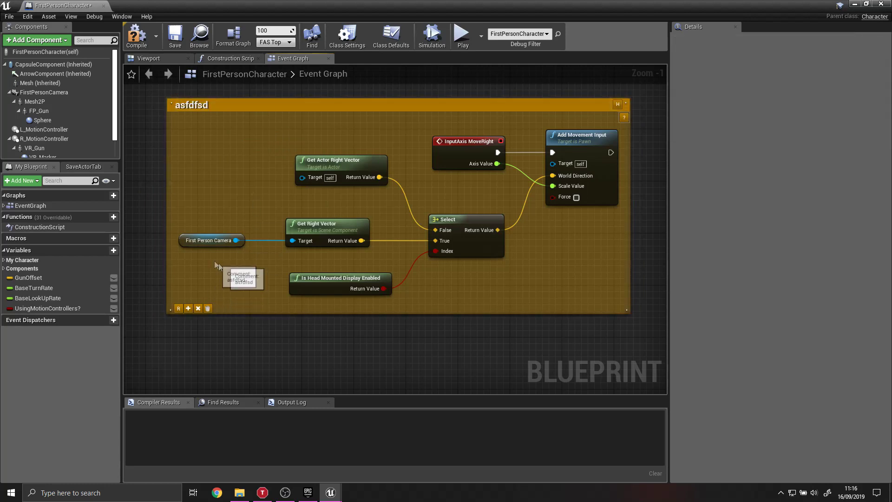
Remove the First Person Camera node from the comment, then add it back in
{"action": "left_click", "coordinate": [186, 241]}
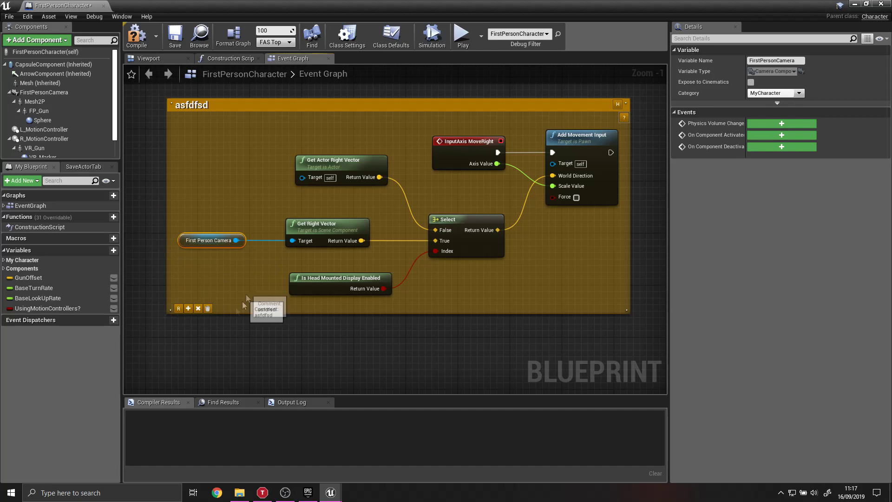
{"action": "left_click", "coordinate": [199, 309]}
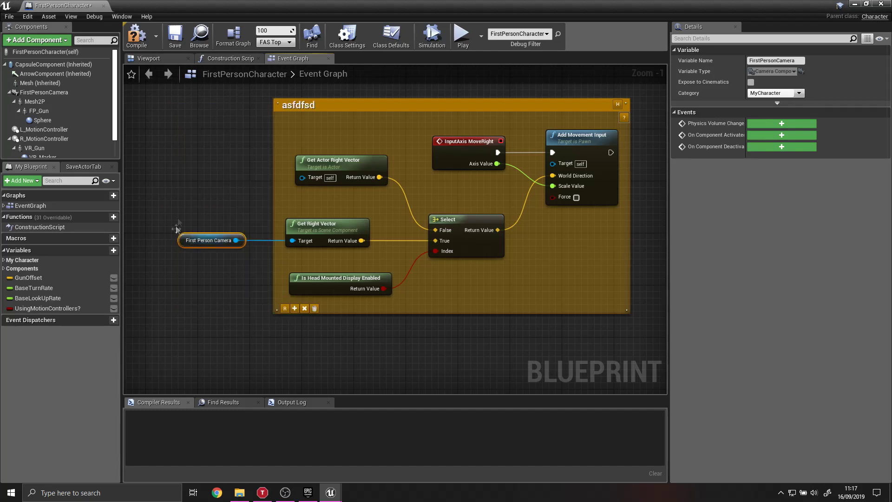
{"action": "left_click", "coordinate": [294, 308]}
Move the Is Head Mounted Display Enabled node further down within the comment
{"action": "left_click", "coordinate": [249, 335]}
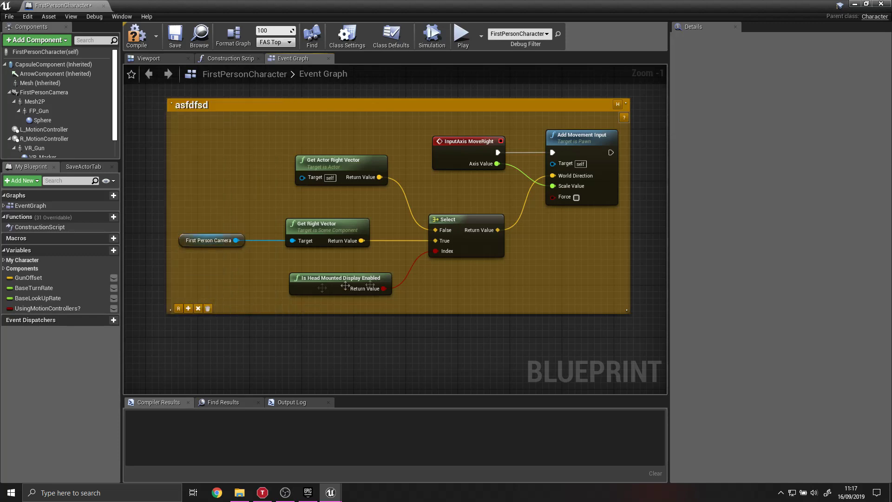
{"action": "right_click_drag", "start_coordinate": [365, 309], "coordinate": [464, 242]}
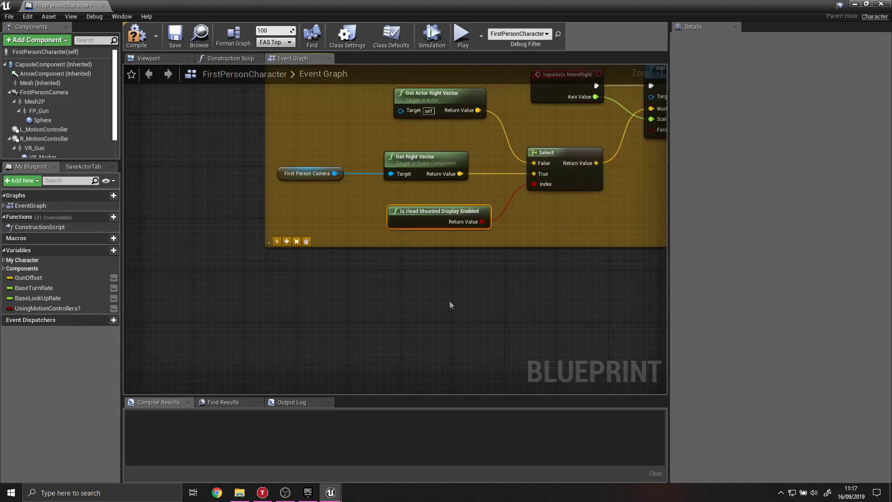
{"action": "right_click_drag", "start_coordinate": [449, 300], "coordinate": [420, 275]}
{"action": "left_click_drag", "start_coordinate": [384, 205], "coordinate": [409, 321]}
{"action": "left_click_drag", "start_coordinate": [451, 294], "coordinate": [235, 191]}
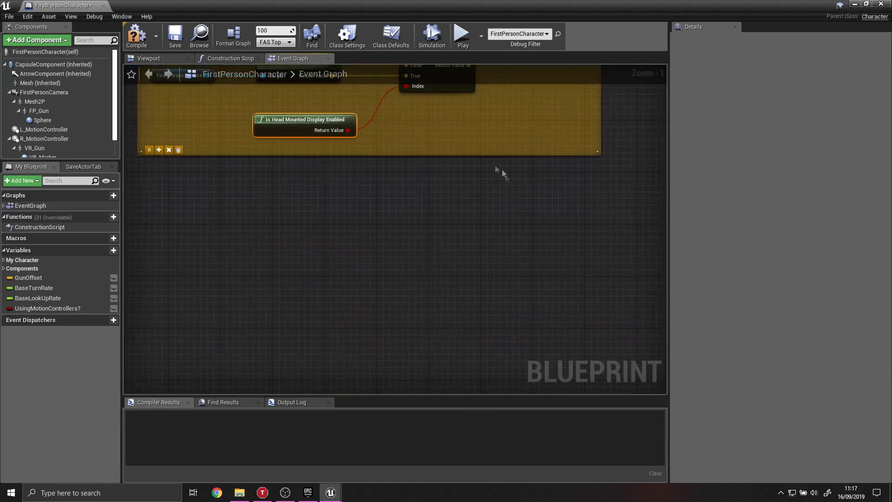
Zoom out to centre the whole asfdfsd comment, then dock the blueprint window beside the level editor
{"action": "scroll", "coordinate": [492, 218], "scroll_direction": "down", "scroll_amount": 2}
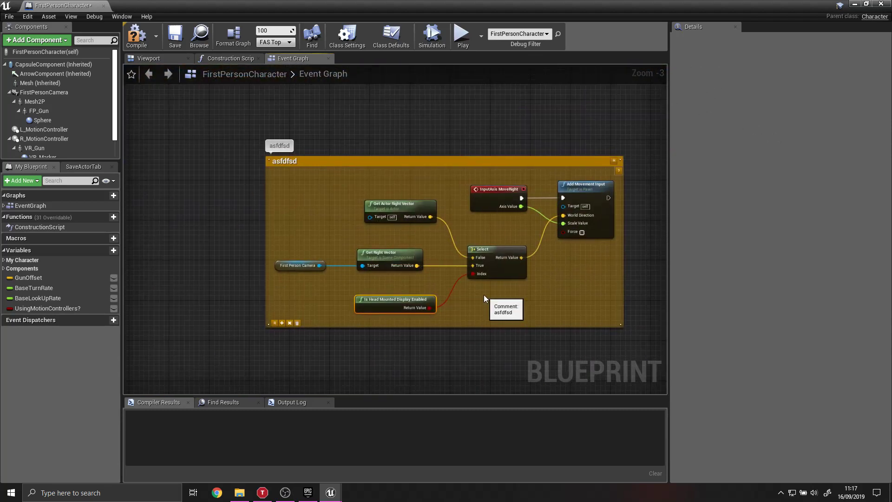
{"action": "right_click_drag", "start_coordinate": [483, 295], "coordinate": [436, 261]}
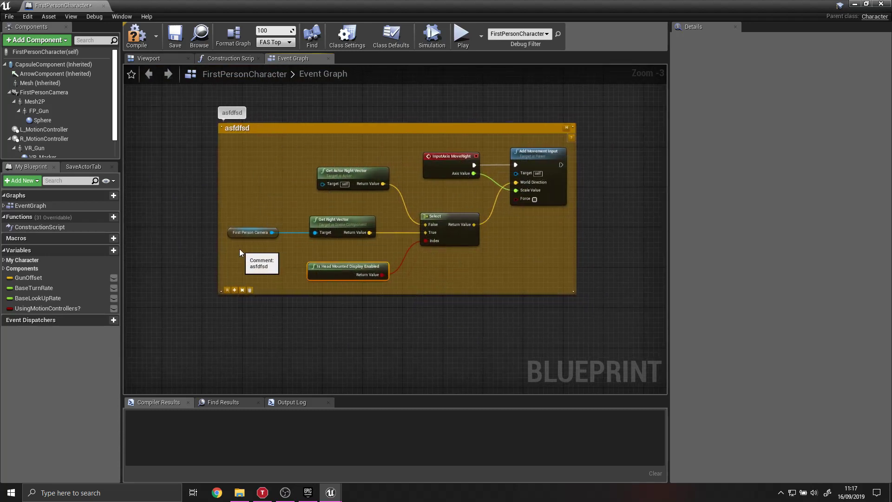
{"action": "scroll", "coordinate": [239, 249], "scroll_direction": "down", "scroll_amount": 1}
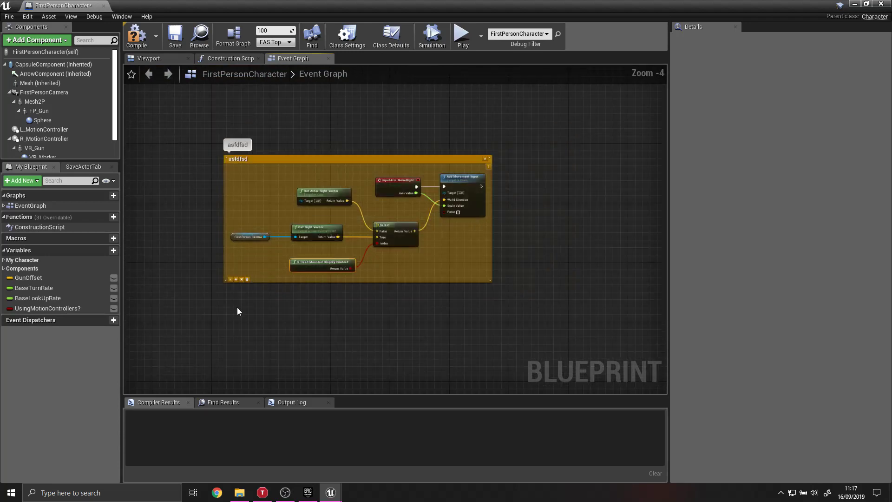
{"action": "right_click_drag", "start_coordinate": [237, 308], "coordinate": [230, 352]}
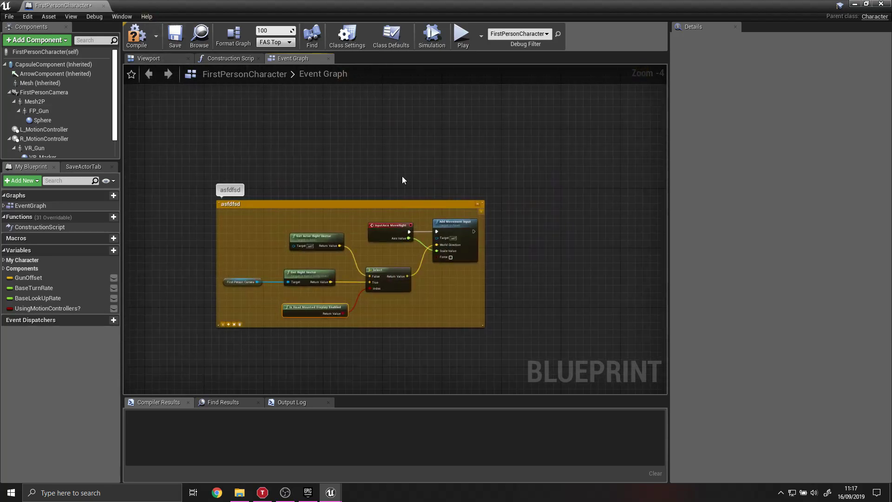
{"action": "left_click_drag", "start_coordinate": [55, 6], "coordinate": [66, 10]}
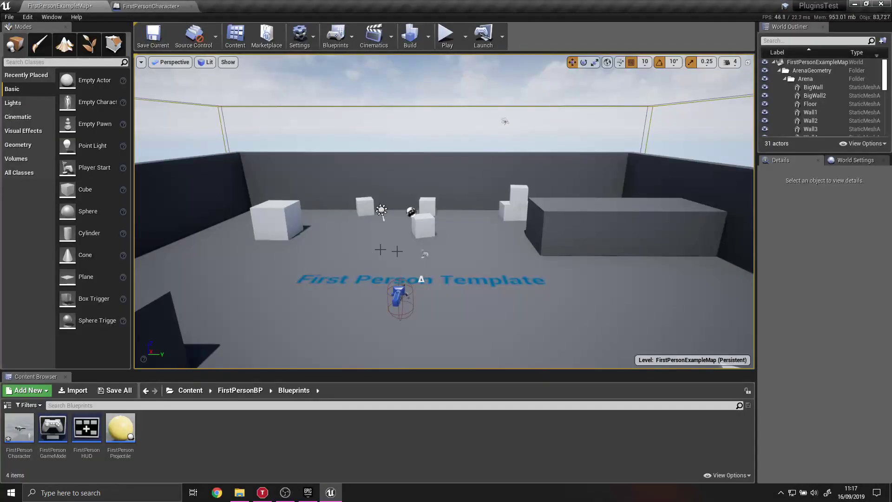
Return to the FirstPersonCharacter Event Graph and frame the asfdfsd comment with its nodes
{"action": "left_click", "coordinate": [170, 5]}
{"action": "scroll", "coordinate": [327, 298], "scroll_direction": "up", "scroll_amount": 2}
{"action": "right_click_drag", "start_coordinate": [294, 269], "coordinate": [313, 206]}
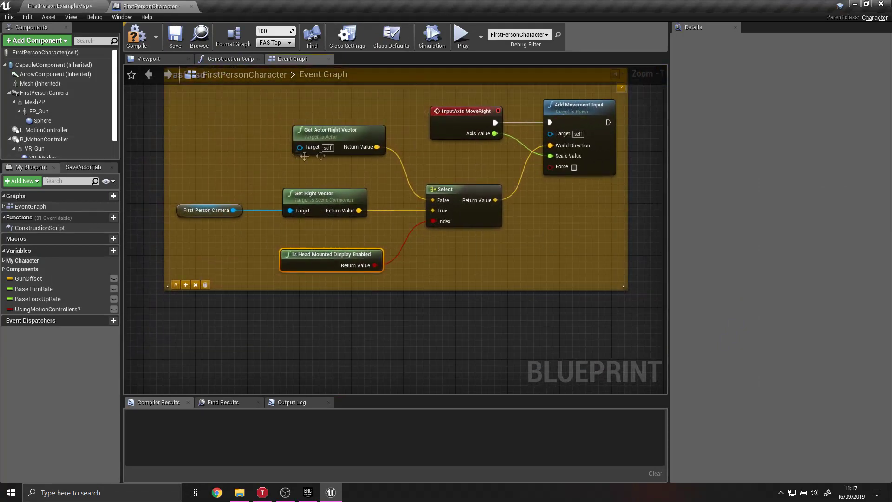
{"action": "right_click_drag", "start_coordinate": [304, 156], "coordinate": [277, 189]}
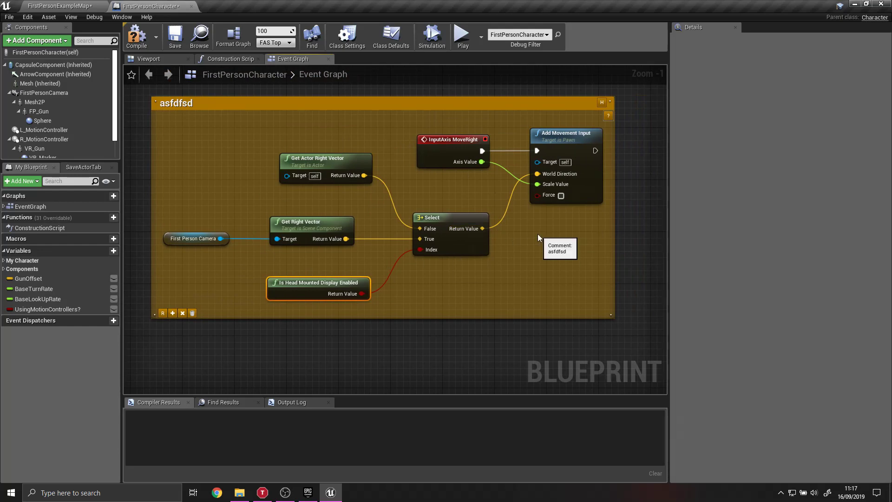
{"action": "mouse_move", "coordinate": [240, 200]}
{"action": "right_mouse_down"}
{"action": "mouse_move", "coordinate": [271, 202]}
{"action": "mouse_move", "coordinate": [237, 198]}
{"action": "right_mouse_up"}
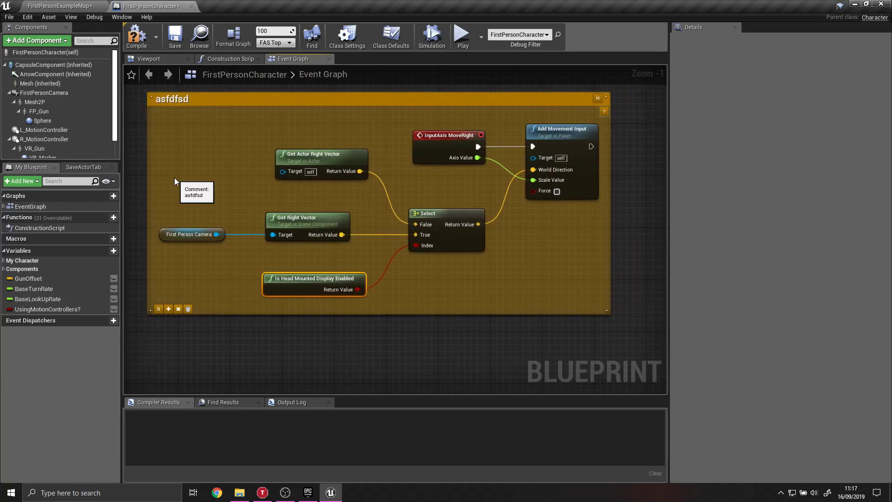
{"action": "scroll", "coordinate": [213, 186], "scroll_direction": "down", "scroll_amount": 6}
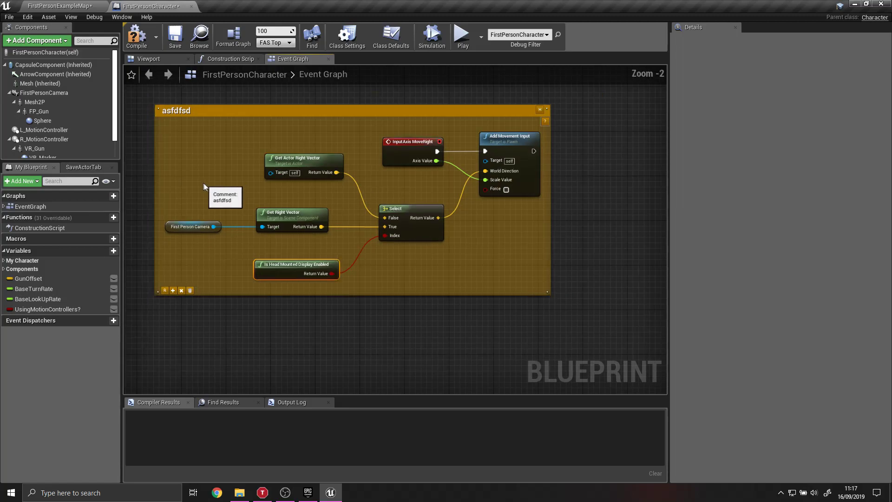
Frame all comment blocks and pan across the graph from the Spawn projectile comment
{"action": "key", "text": "Home"}
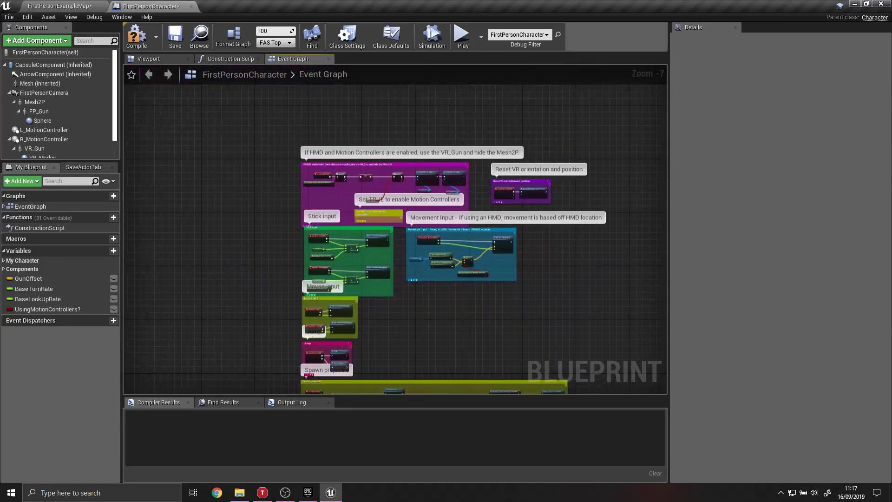
{"action": "scroll", "coordinate": [413, 329], "scroll_direction": "up", "scroll_amount": 3}
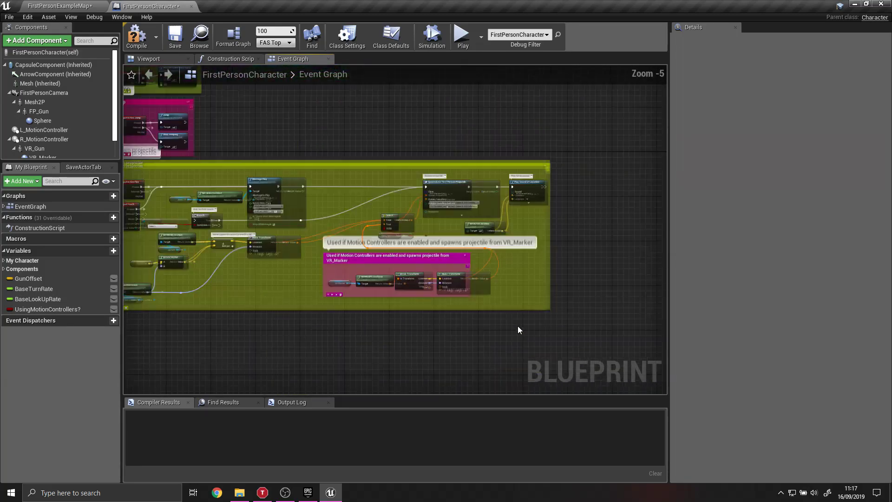
{"action": "right_click_drag", "start_coordinate": [409, 383], "coordinate": [459, 307]}
{"action": "left_click_drag", "start_coordinate": [397, 242], "coordinate": [408, 257]}
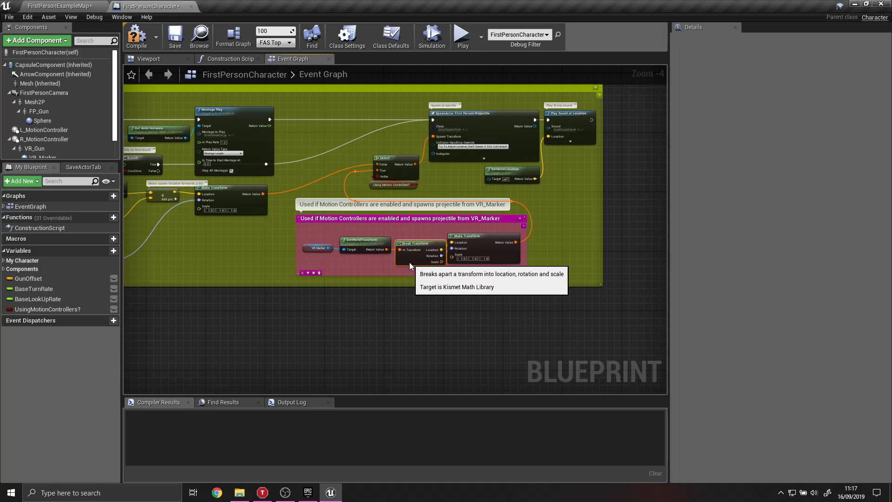
{"action": "right_click_drag", "start_coordinate": [245, 295], "coordinate": [455, 317]}
{"action": "left_click", "coordinate": [245, 294]}
{"action": "right_click_drag", "start_coordinate": [245, 294], "coordinate": [477, 259]}
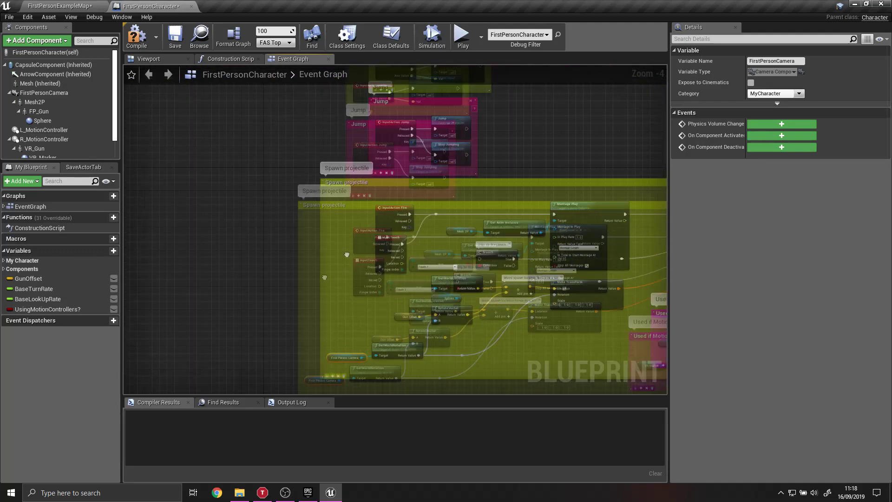
Drag the First Person Camera node left to widen the Movement Input comment, then recentre asfdfsd
{"action": "right_click_drag", "start_coordinate": [477, 259], "coordinate": [348, 260]}
{"action": "left_click_drag", "start_coordinate": [349, 257], "coordinate": [238, 358]}
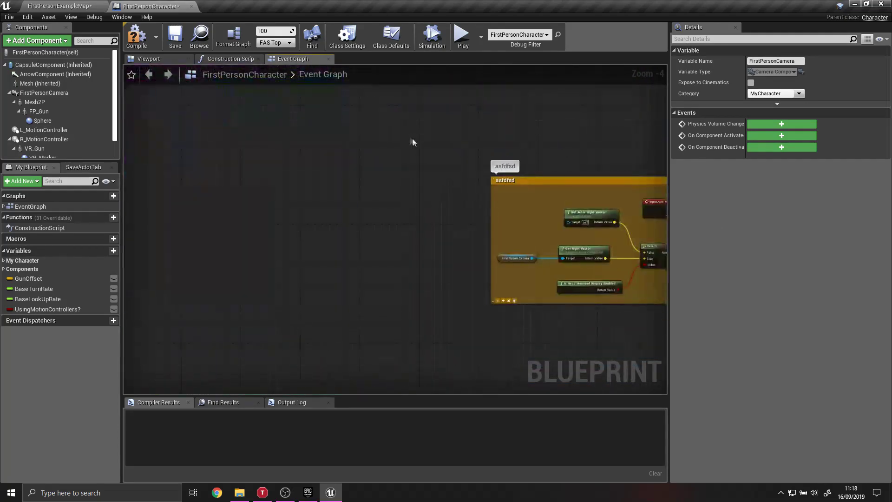
{"action": "right_click_drag", "start_coordinate": [411, 137], "coordinate": [181, 119]}
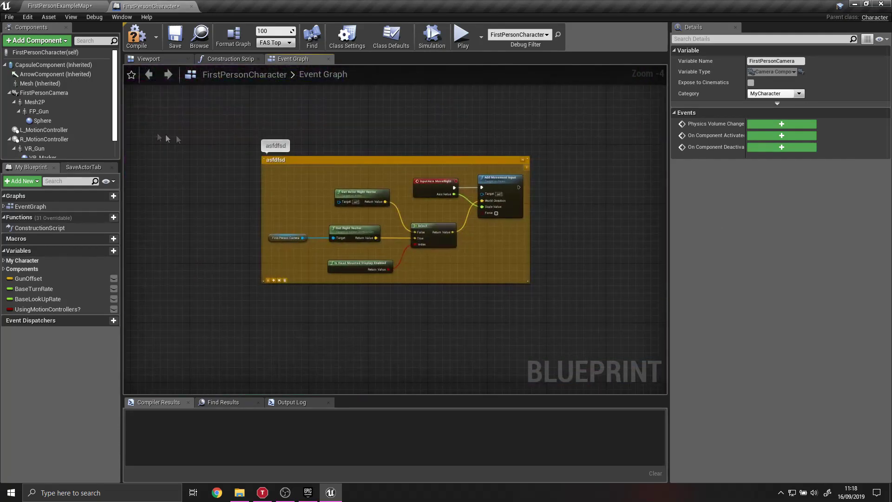
{"action": "scroll", "coordinate": [397, 190], "scroll_direction": "up", "scroll_amount": 2}
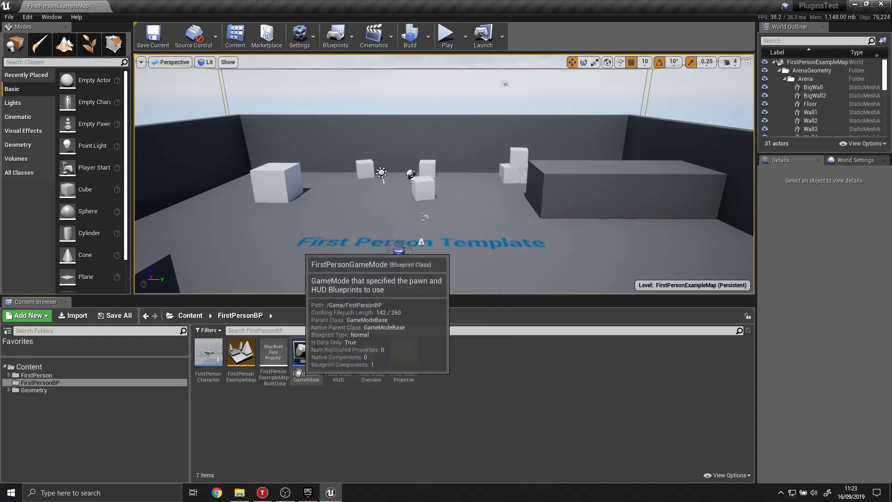
Auto-organize the FirstPersonBP folder's assets from the Content root with Productivity Tools
{"action": "left_click", "coordinate": [194, 320]}
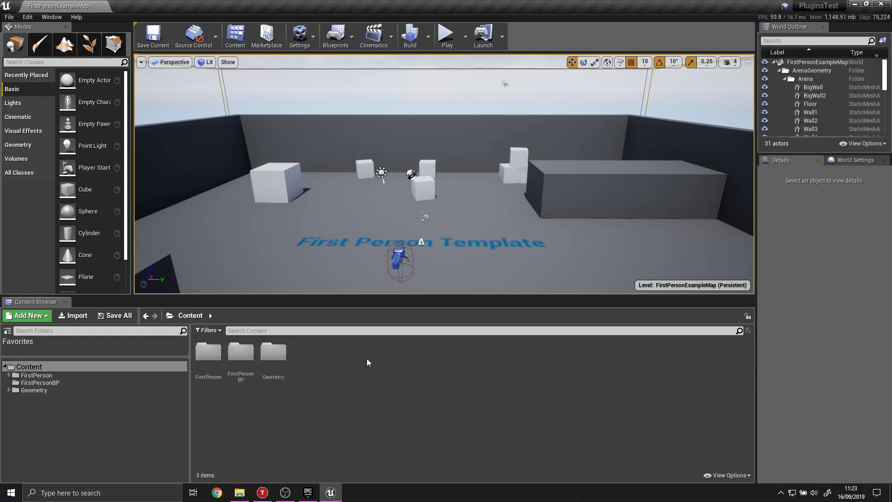
{"action": "right_click", "coordinate": [243, 354]}
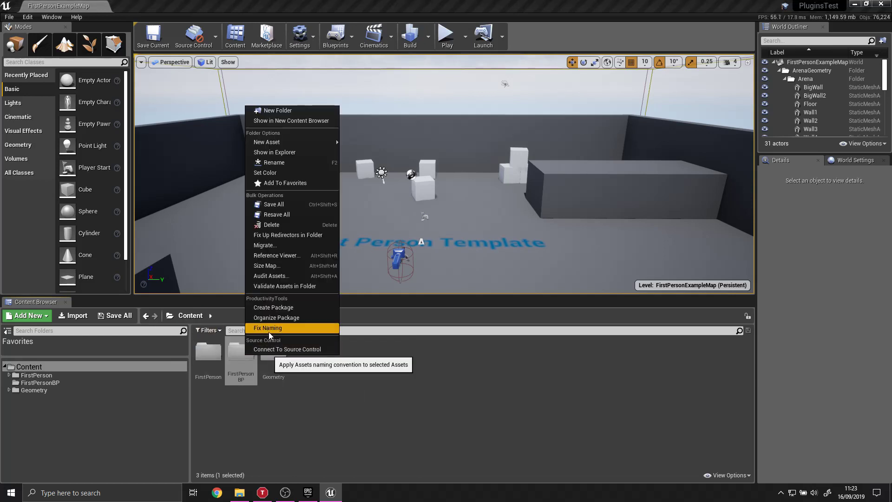
{"action": "left_click", "coordinate": [276, 317]}
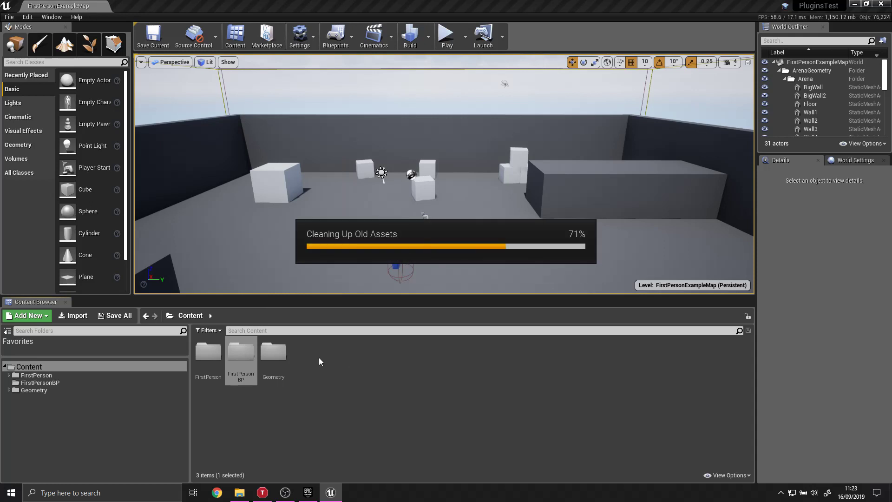
Browse FirstPersonBP's new Blueprints and World subfolders, ending in Blueprints
{"action": "double_click", "coordinate": [241, 355]}
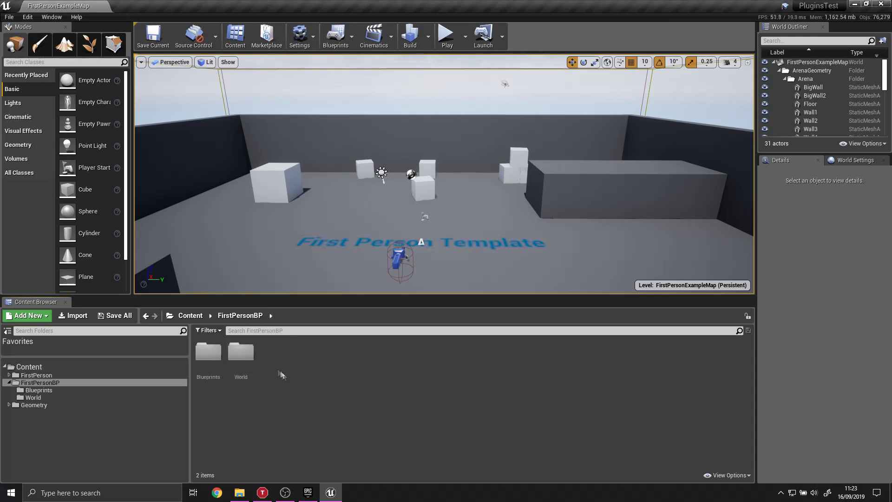
{"action": "double_click", "coordinate": [208, 352]}
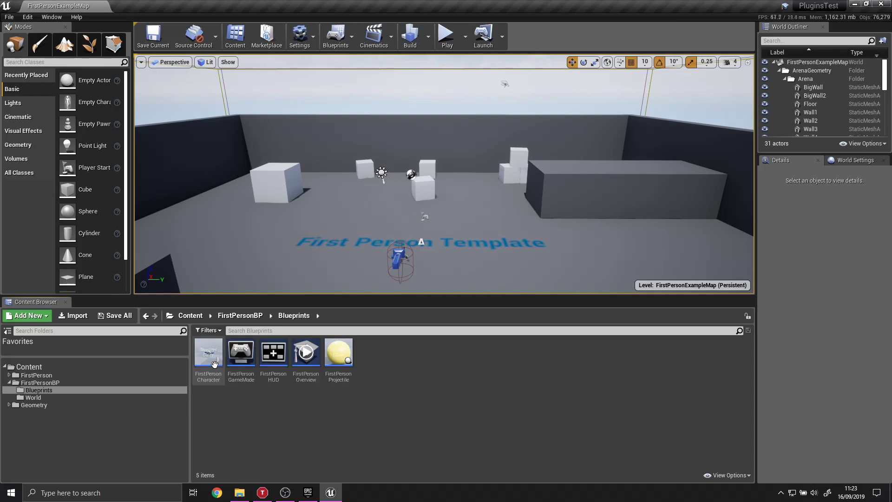
{"action": "left_click", "coordinate": [238, 315]}
{"action": "double_click", "coordinate": [241, 352]}
{"action": "left_click", "coordinate": [229, 316]}
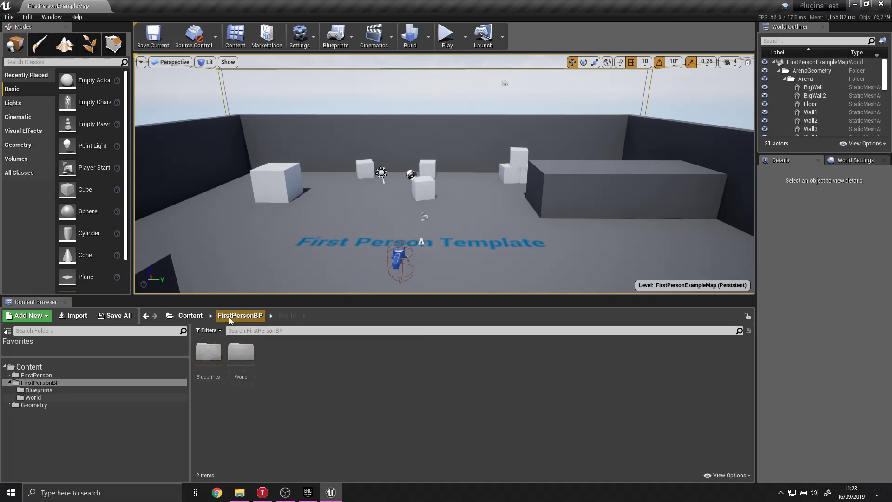
{"action": "double_click", "coordinate": [208, 352]}
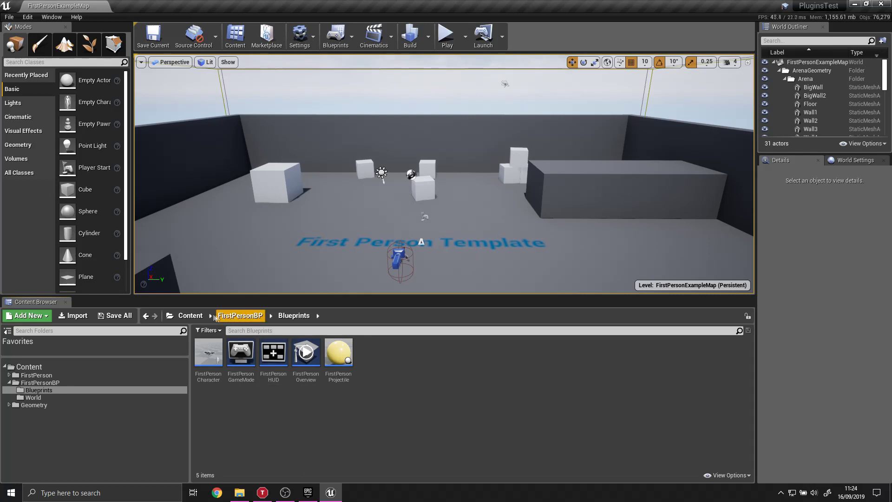
Apply Fix Naming to FirstPersonBP and check the BP_-prefixed blueprints
{"action": "left_click", "coordinate": [189, 314]}
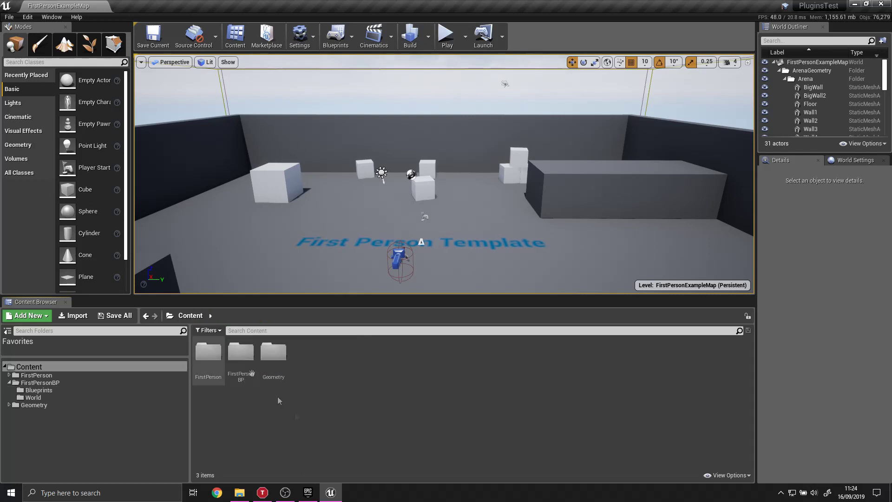
{"action": "right_click", "coordinate": [248, 360]}
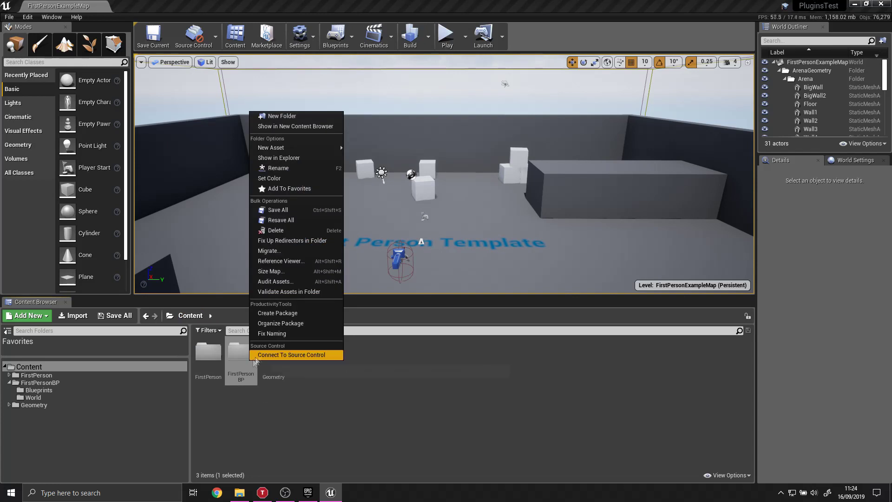
{"action": "left_click", "coordinate": [263, 335]}
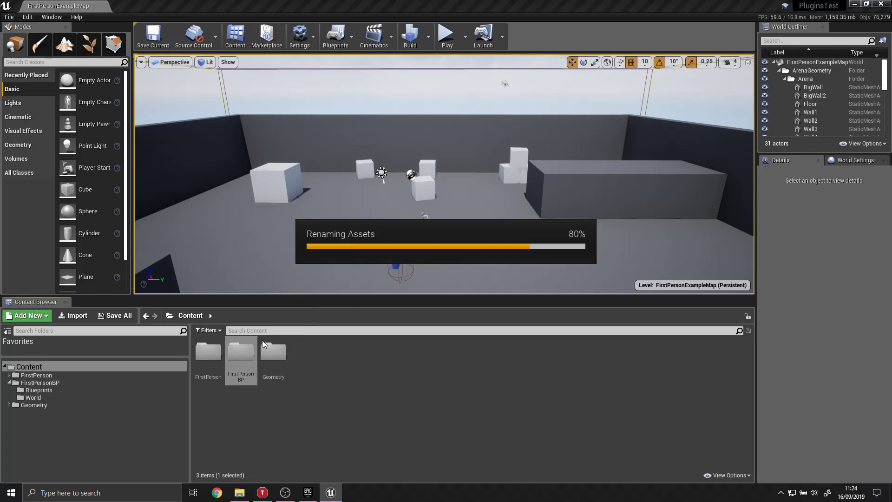
{"action": "double_click", "coordinate": [242, 358]}
{"action": "double_click", "coordinate": [208, 351]}
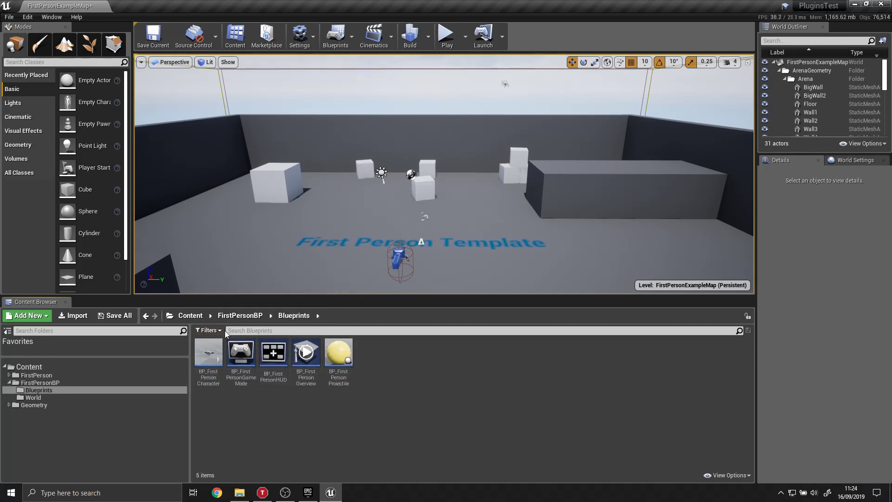
Open the World folder and save the map with Ctrl+S
{"action": "left_click", "coordinate": [240, 315]}
{"action": "double_click", "coordinate": [240, 357]}
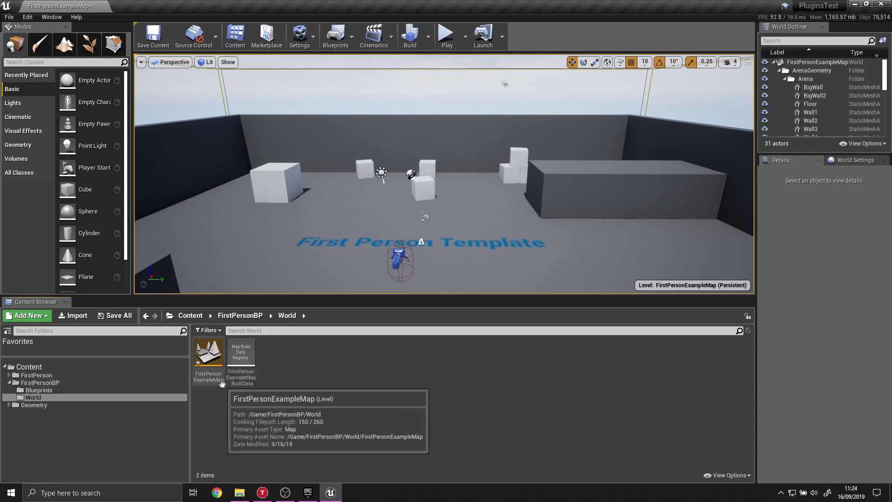
{"action": "key", "text": "ctrl+s"}
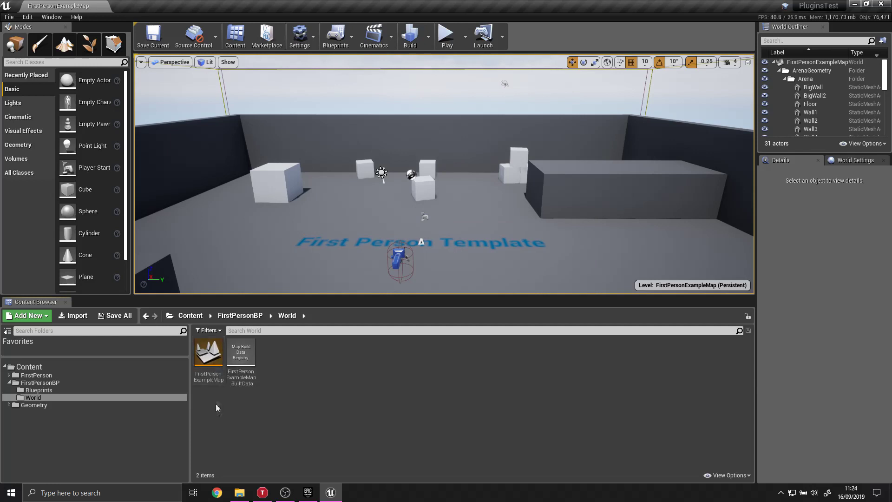
Apply Fix Naming to the World folder twice, verify its contents, and return to Content root
{"action": "left_click", "coordinate": [218, 315]}
{"action": "right_click", "coordinate": [259, 352]}
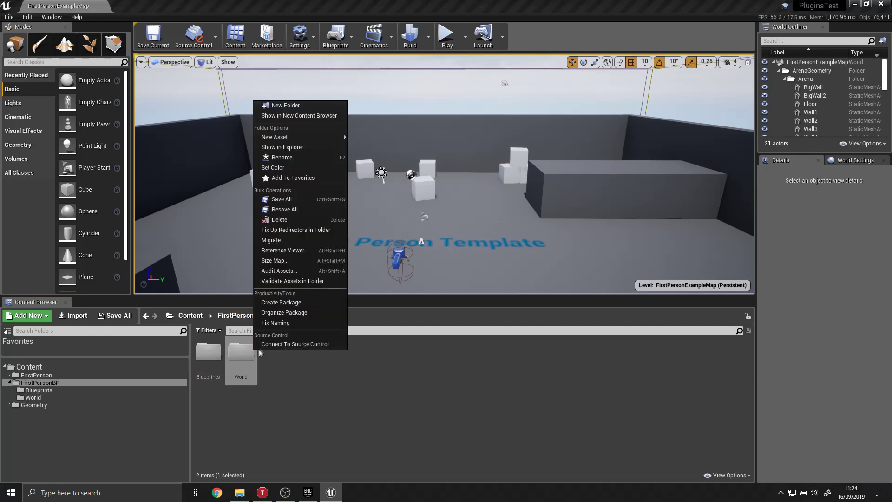
{"action": "left_click", "coordinate": [274, 322]}
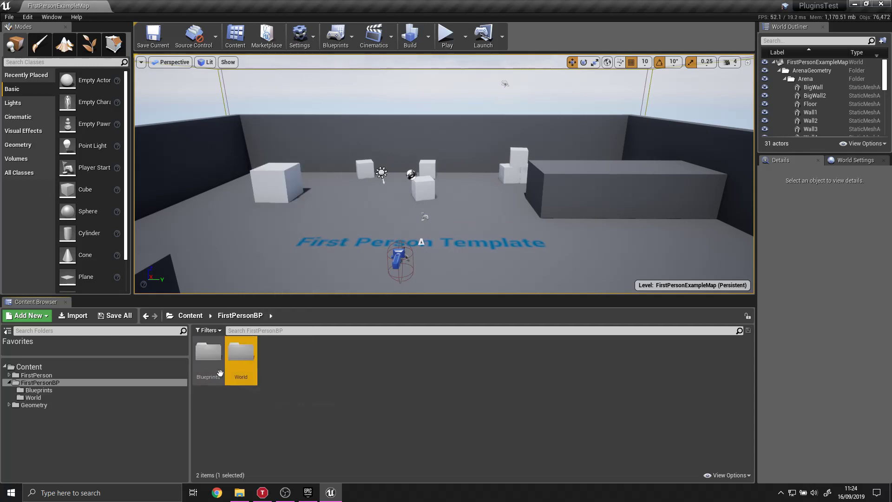
{"action": "double_click", "coordinate": [246, 357]}
{"action": "key", "text": "alt+Left"}
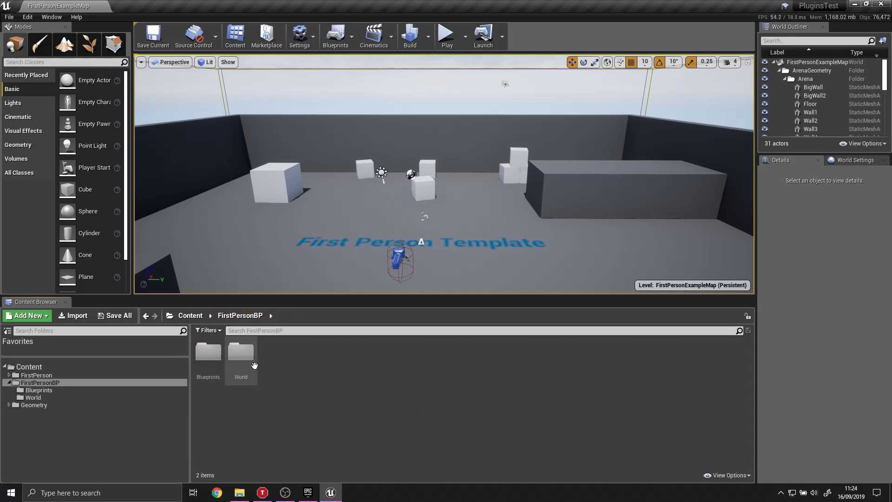
{"action": "right_click", "coordinate": [246, 359]}
{"action": "left_click", "coordinate": [264, 334]}
{"action": "double_click", "coordinate": [242, 357]}
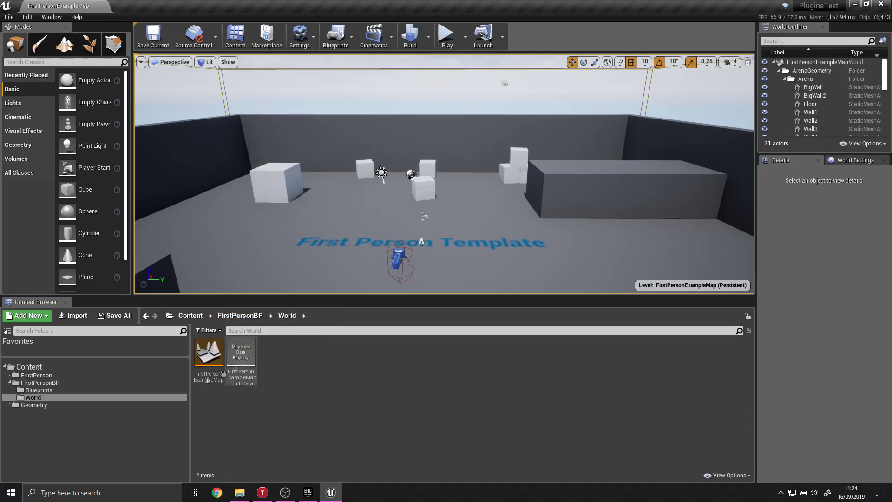
{"action": "left_click", "coordinate": [190, 315]}
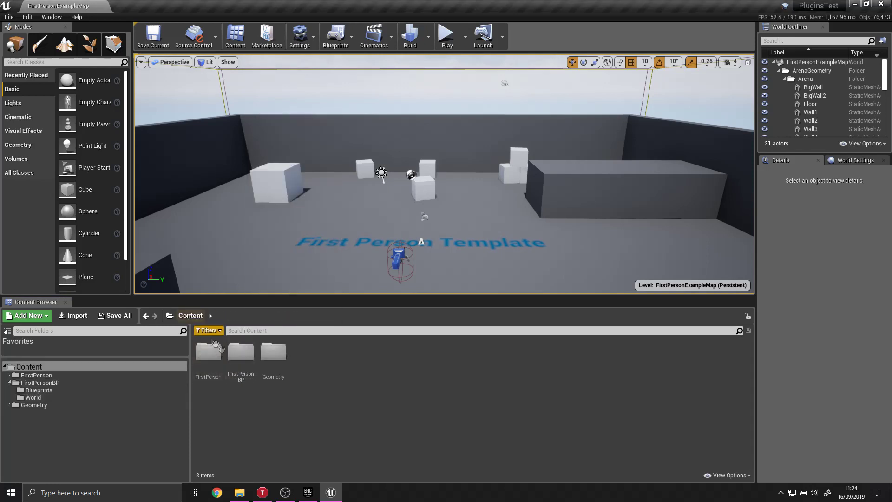
Apply Fix Naming to Geometry and inspect Meshes, now named like M_CubeMaterial and SM_Template_Floor
{"action": "right_click", "coordinate": [273, 355]}
{"action": "left_click", "coordinate": [313, 327]}
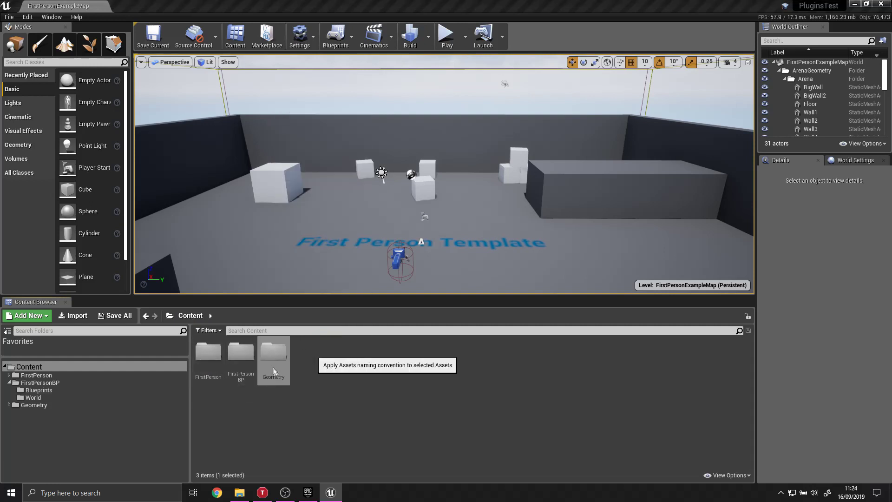
{"action": "double_click", "coordinate": [266, 364]}
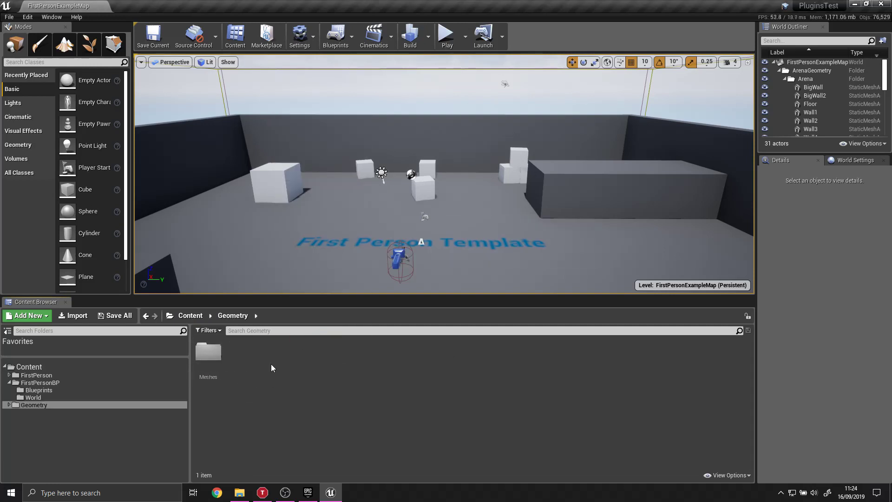
{"action": "left_click", "coordinate": [200, 360]}
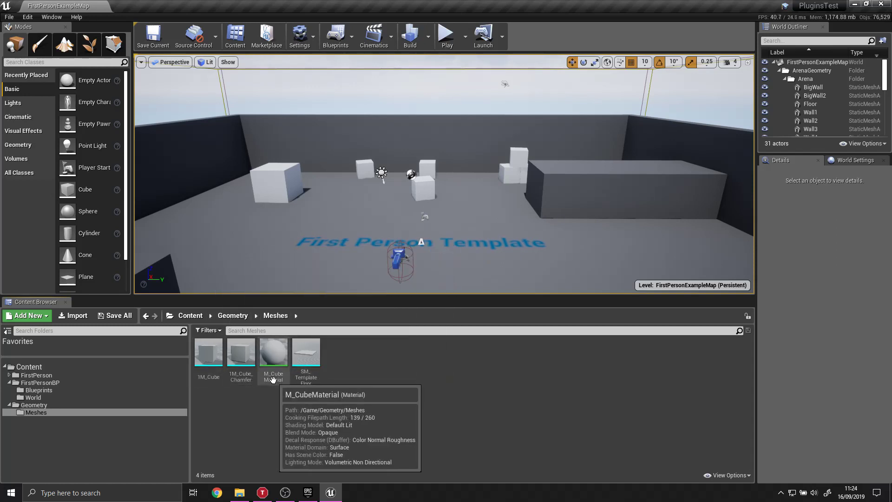
{"action": "left_click", "coordinate": [230, 315]}
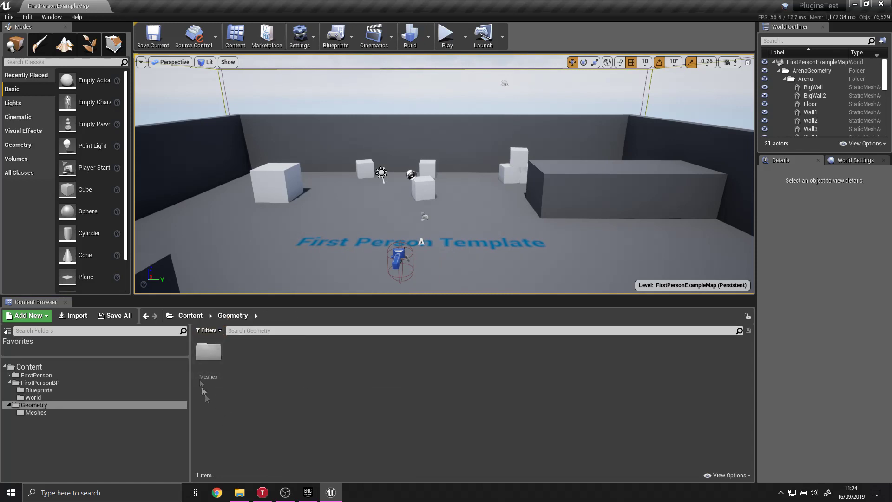
{"action": "left_click", "coordinate": [195, 315]}
Look inside the FirstPerson folder, then apply Fix Naming to it from the Content root
{"action": "double_click", "coordinate": [208, 351]}
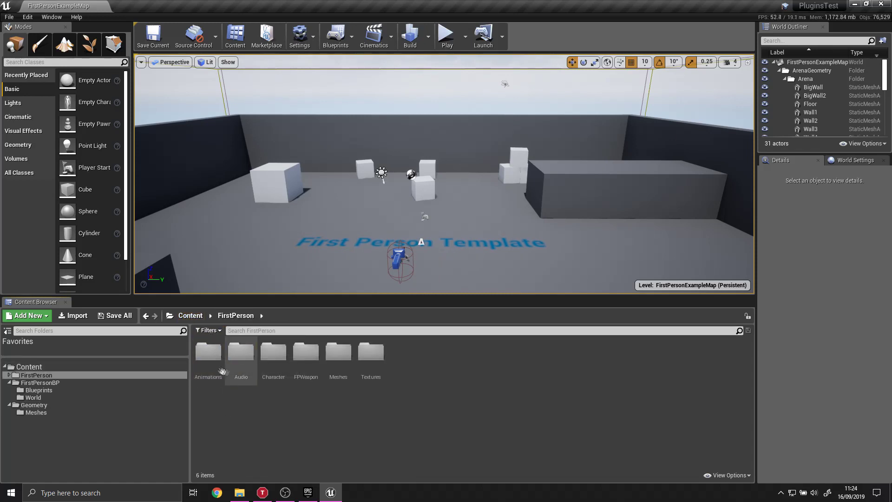
{"action": "left_click", "coordinate": [190, 315]}
{"action": "right_click", "coordinate": [208, 349]}
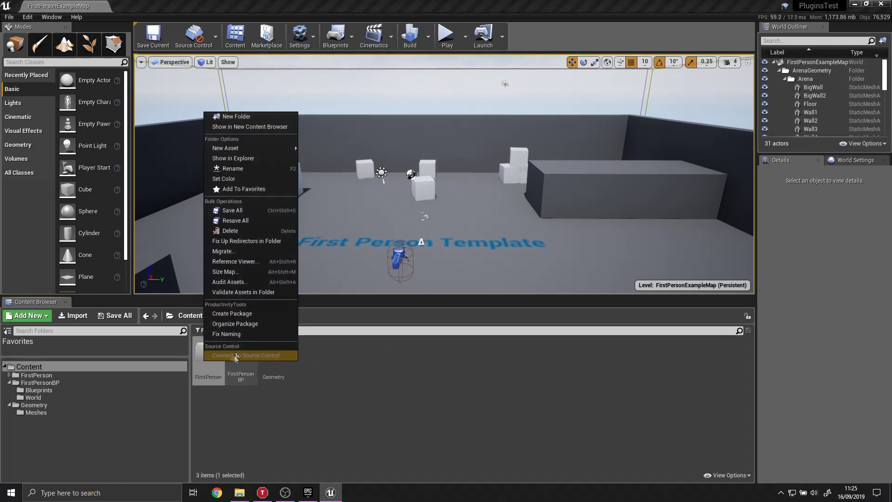
{"action": "left_click", "coordinate": [234, 333]}
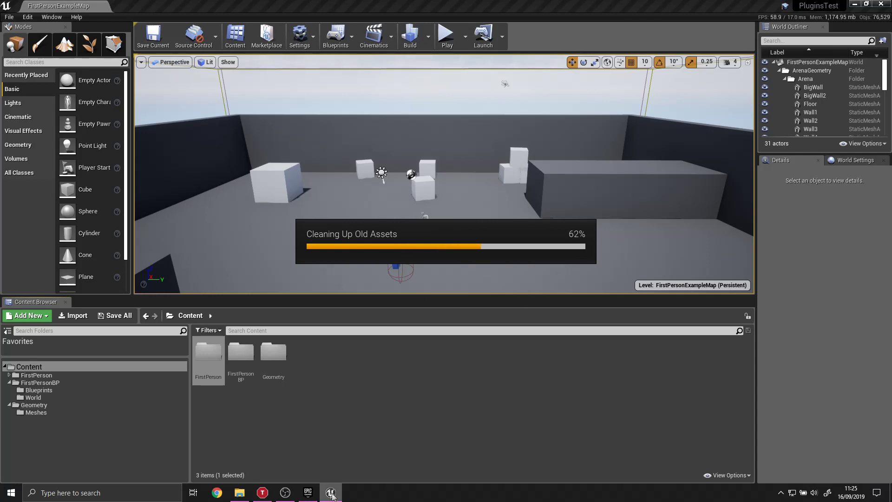
Review the Productivity Tools Lite Marketplace page in the Epic Games Launcher, then go back to Library
{"action": "mouse_move", "coordinate": [308, 492]}
{"action": "left_click", "coordinate": [283, 437]}
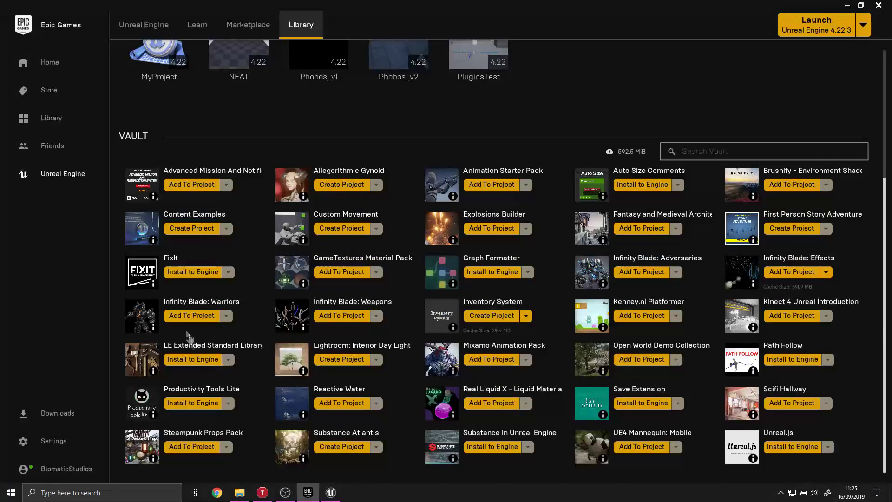
{"action": "left_click", "coordinate": [328, 345]}
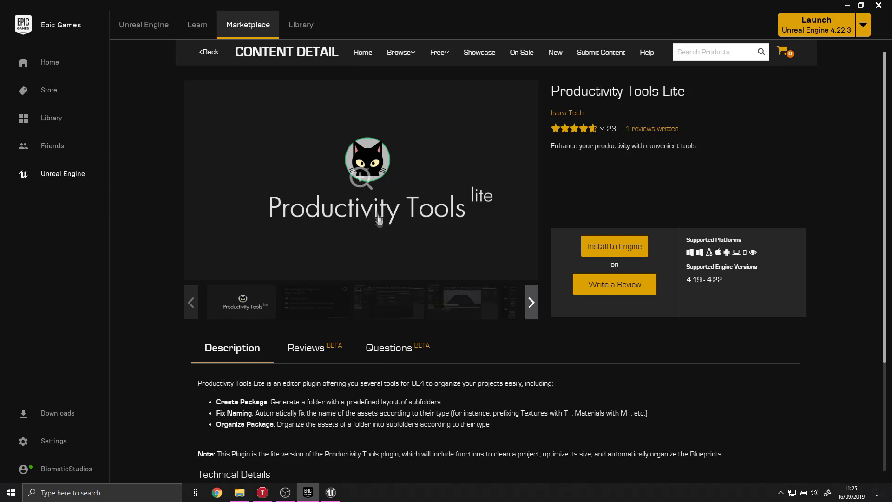
{"action": "scroll", "coordinate": [408, 336], "scroll_direction": "down", "scroll_amount": 3}
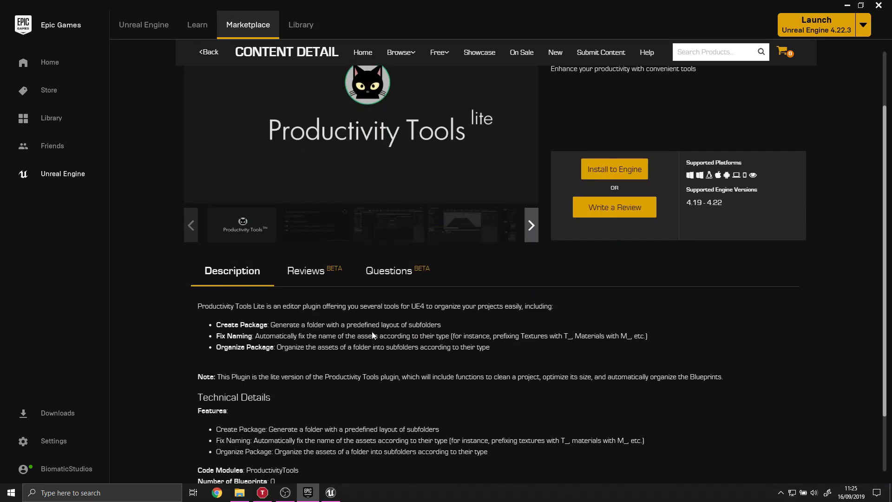
{"action": "scroll", "coordinate": [384, 394], "scroll_direction": "up", "scroll_amount": 3}
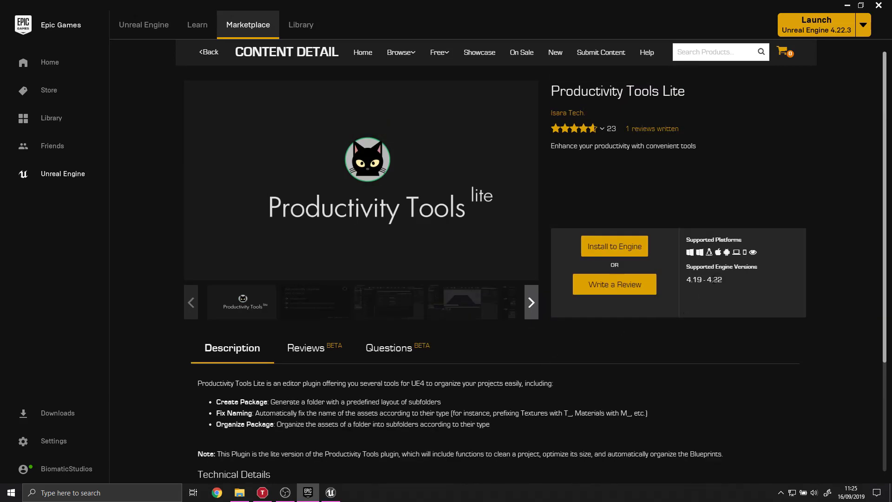
{"action": "left_click", "coordinate": [301, 24]}
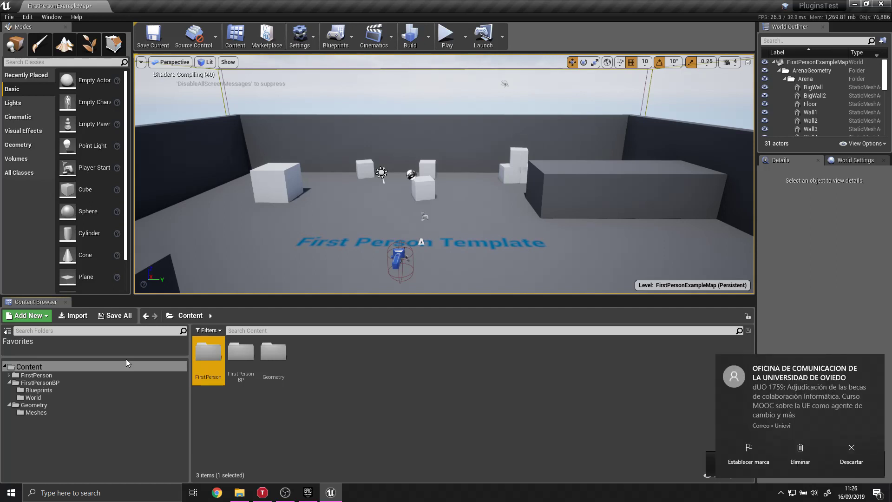
Dismiss the Windows notification toast
{"action": "left_click", "coordinate": [858, 453]}
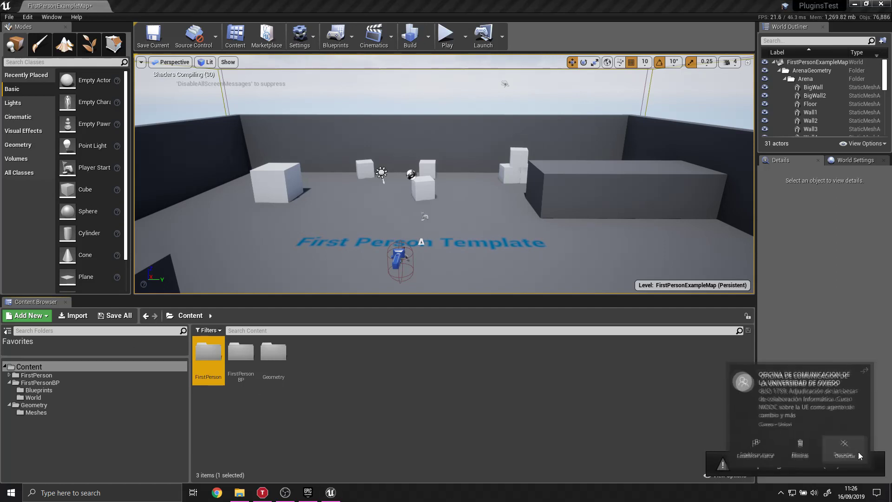